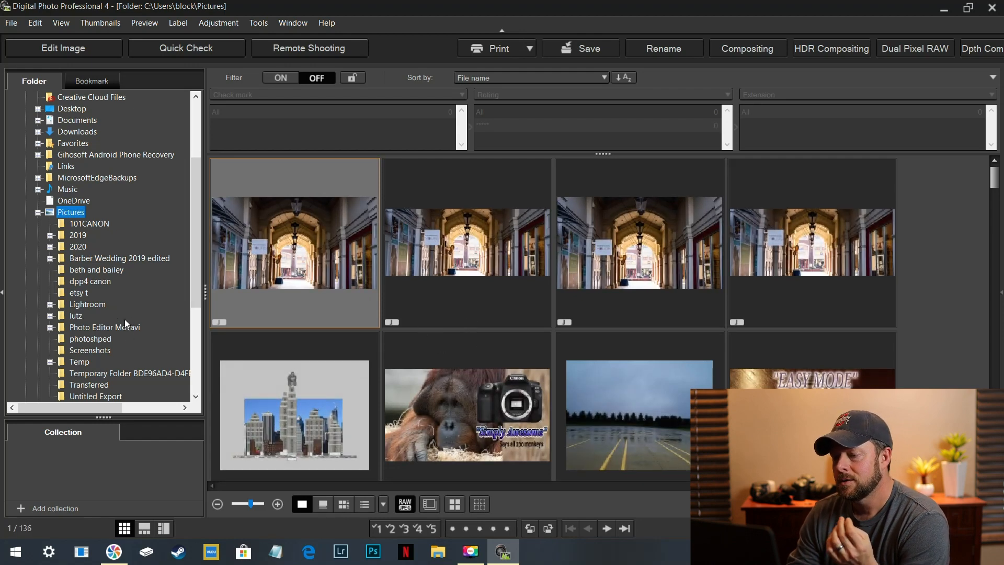
- Open the 103CANON folder inside DCIM on the SDXC (F:) card
scroll(154, 279, down, 5)
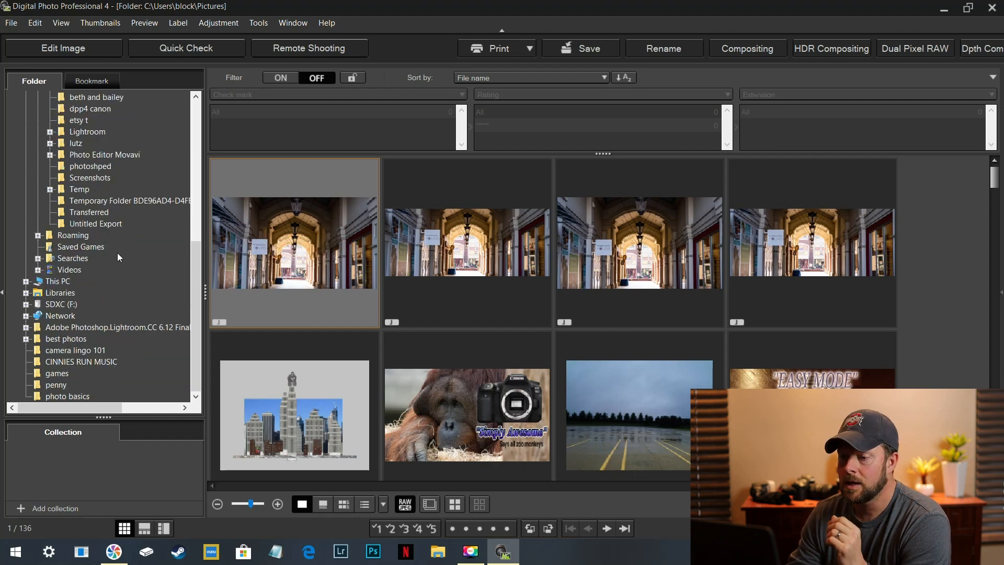
click(50, 304)
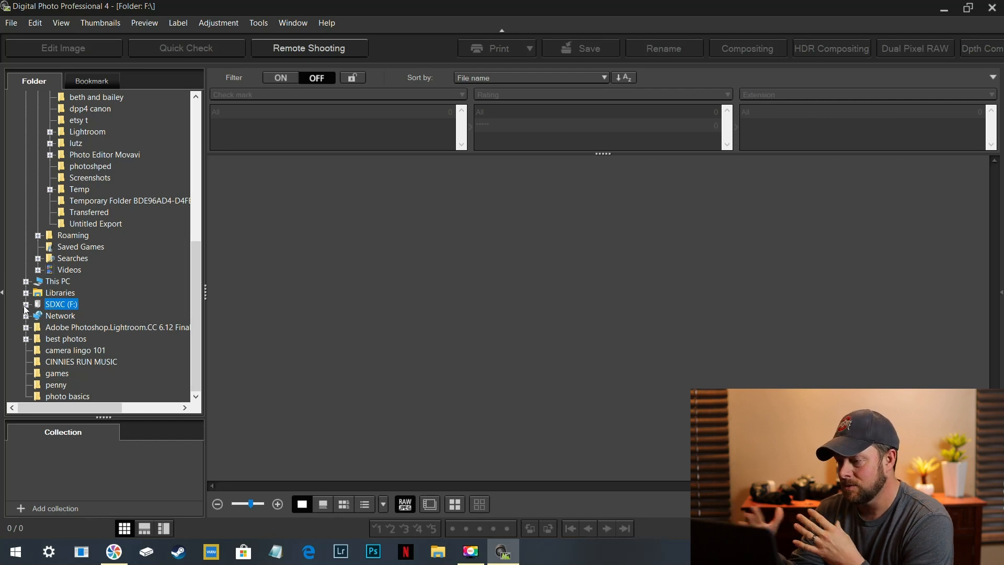
click(26, 305)
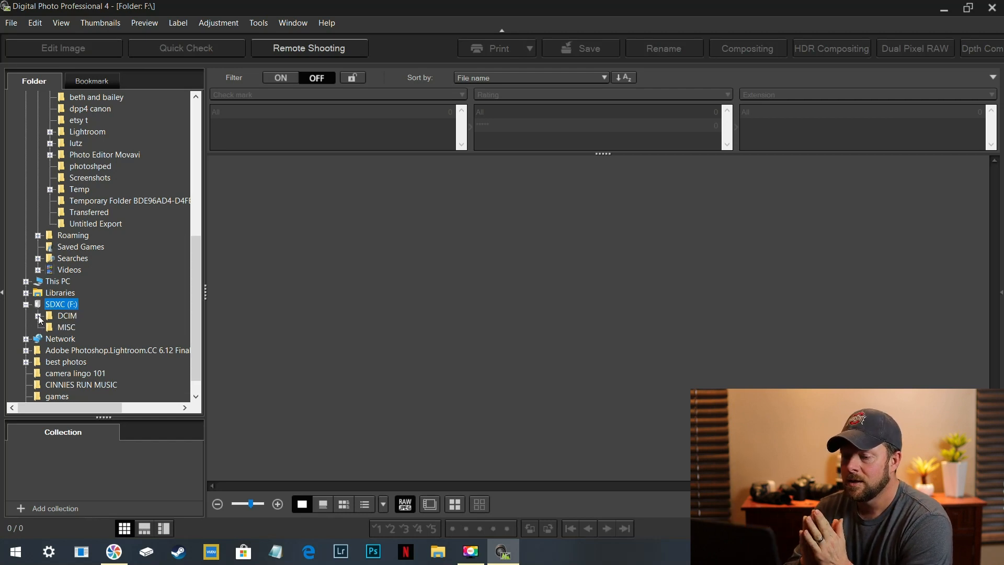
click(38, 316)
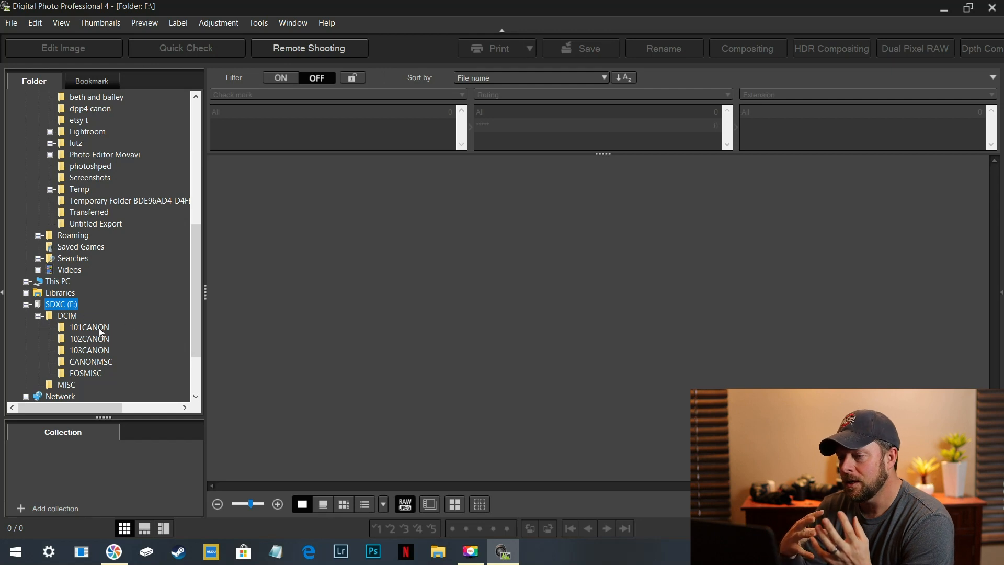
click(82, 349)
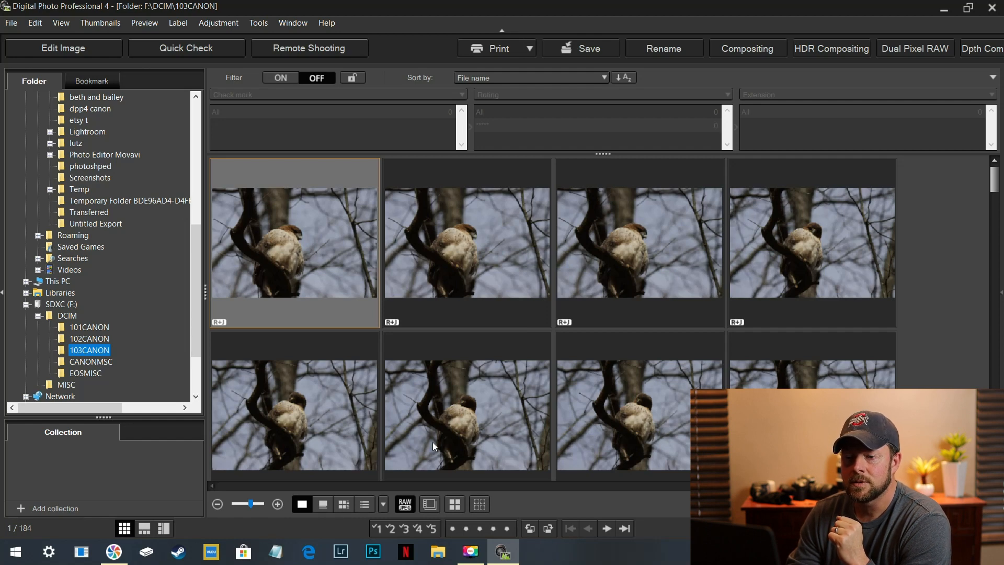
- Ungroup the RAW and JPG images in the folder and group them again
click(406, 504)
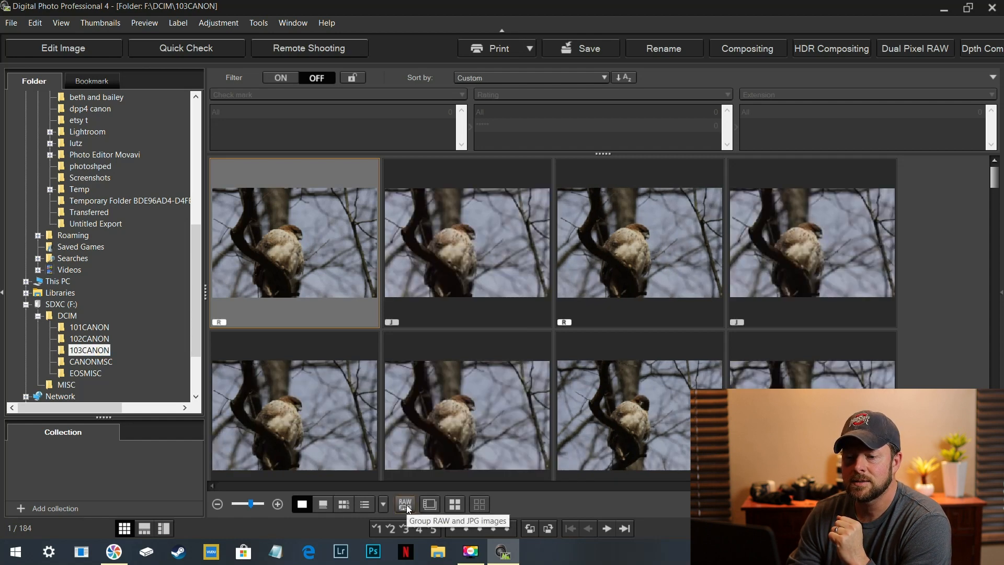
click(406, 505)
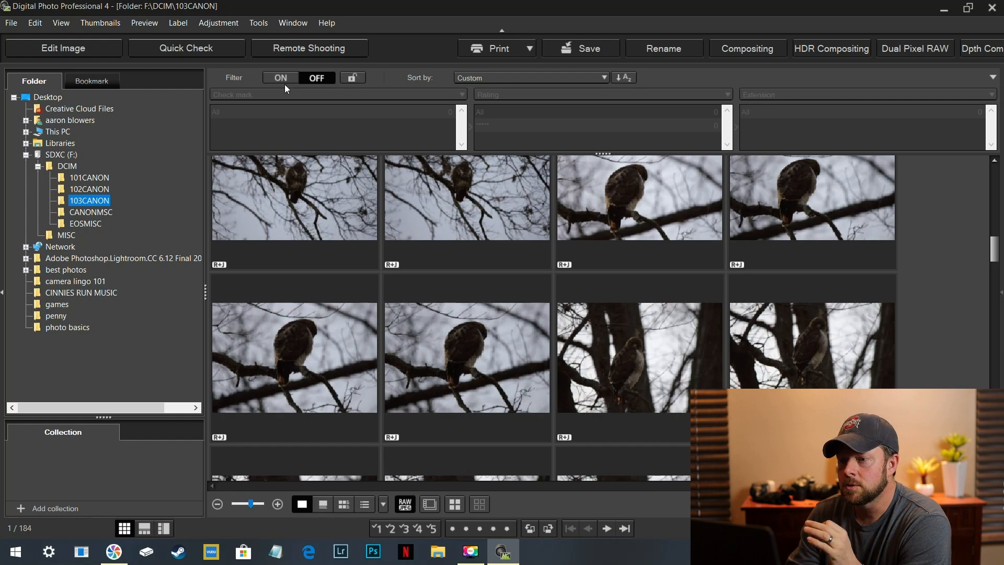
- Turn on the thumbnail filter for the 103CANON folder with all ratings included and show only files with the CR2 extension
click(281, 78)
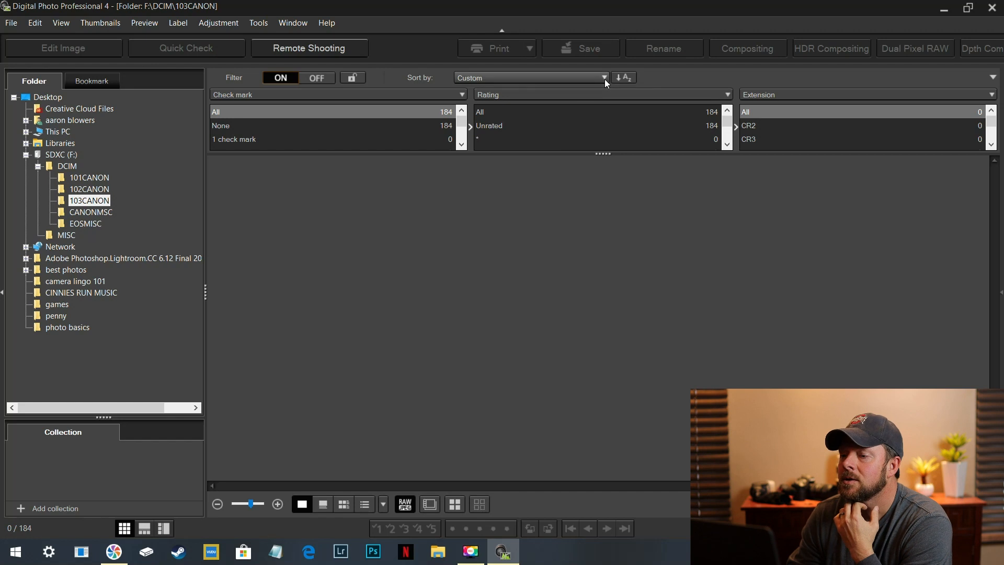
click(754, 126)
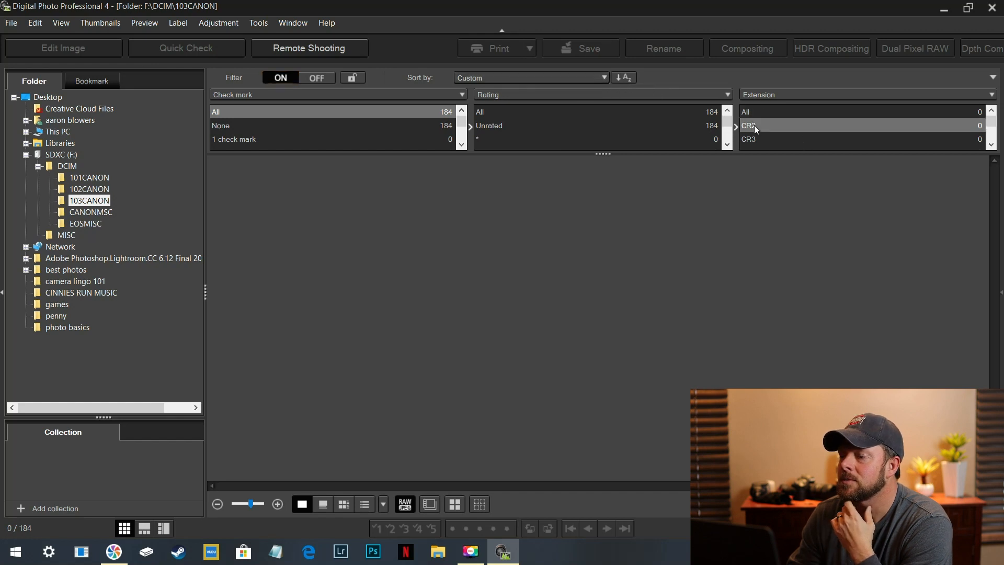
click(88, 200)
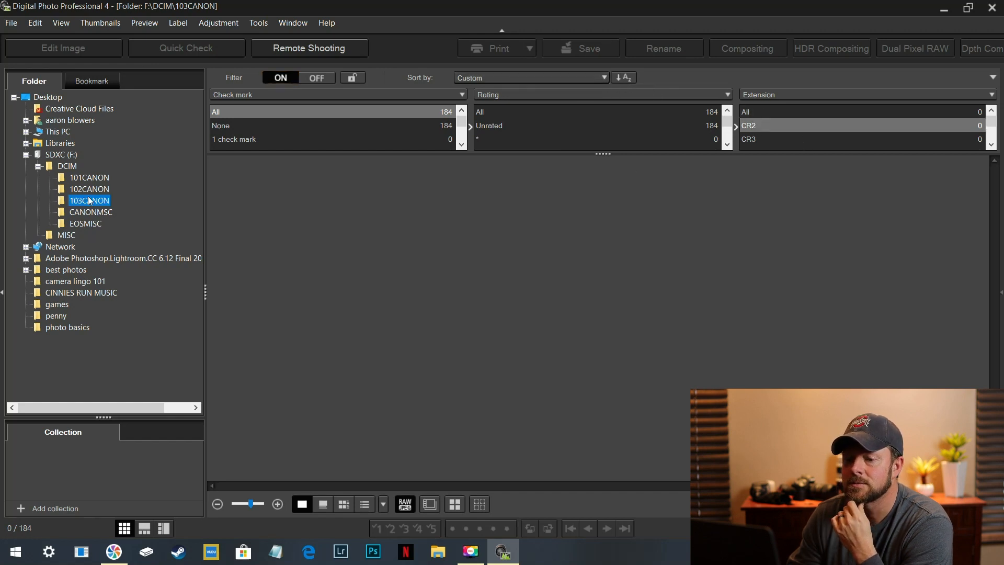
click(501, 113)
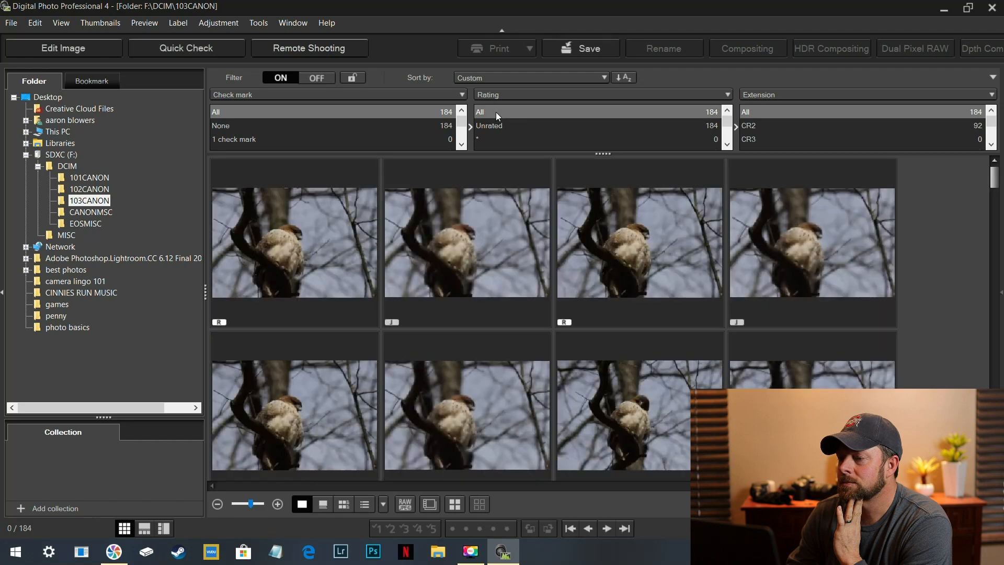
click(749, 126)
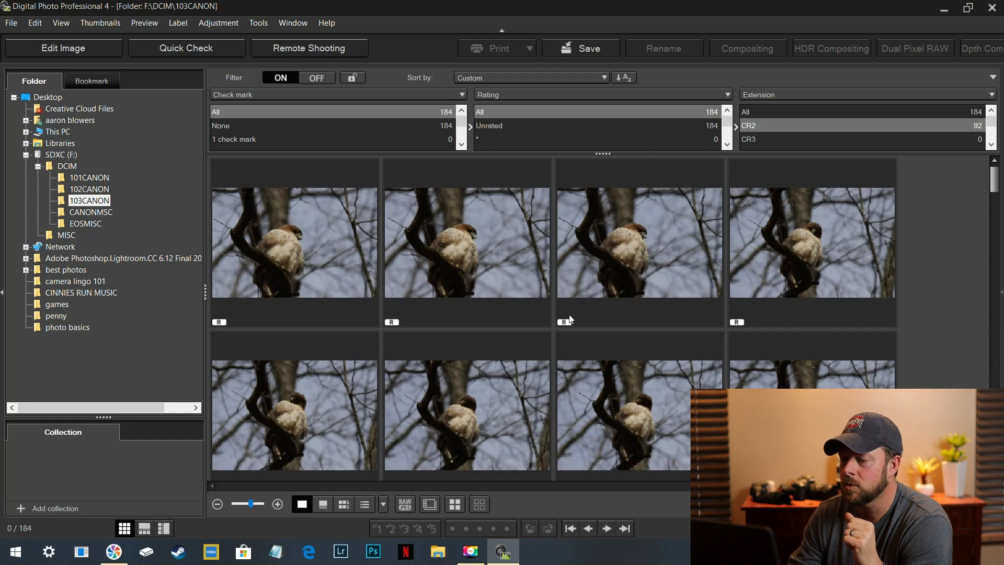
click(763, 113)
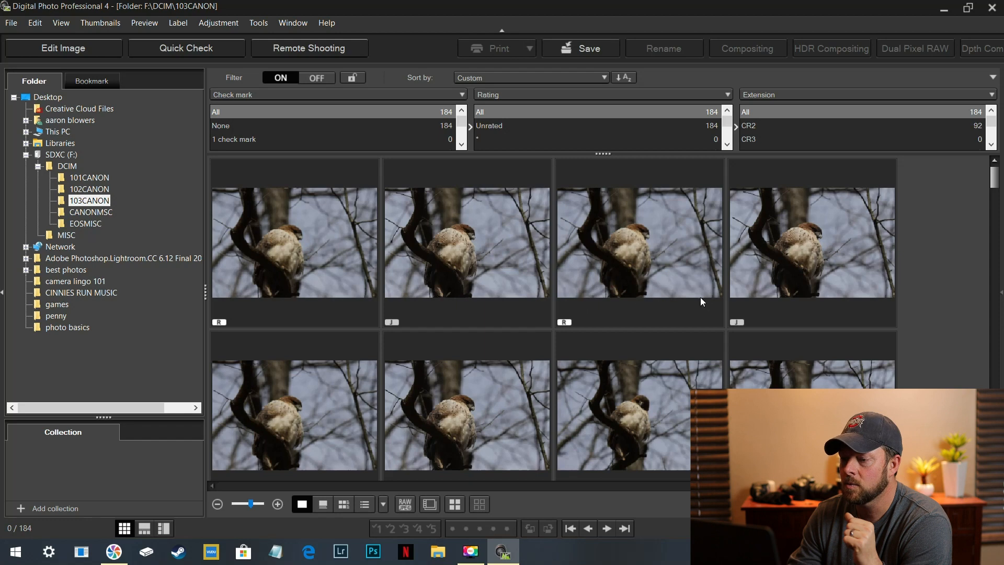
click(760, 127)
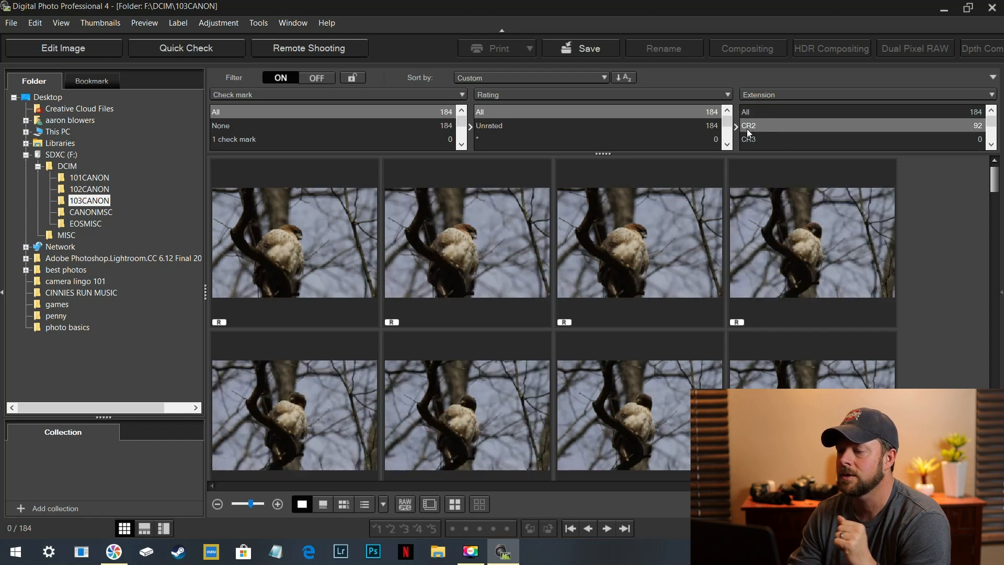
- Look through the filtered CR2 hawk thumbnails to find a photo worth editing
scroll(675, 280, down, 5)
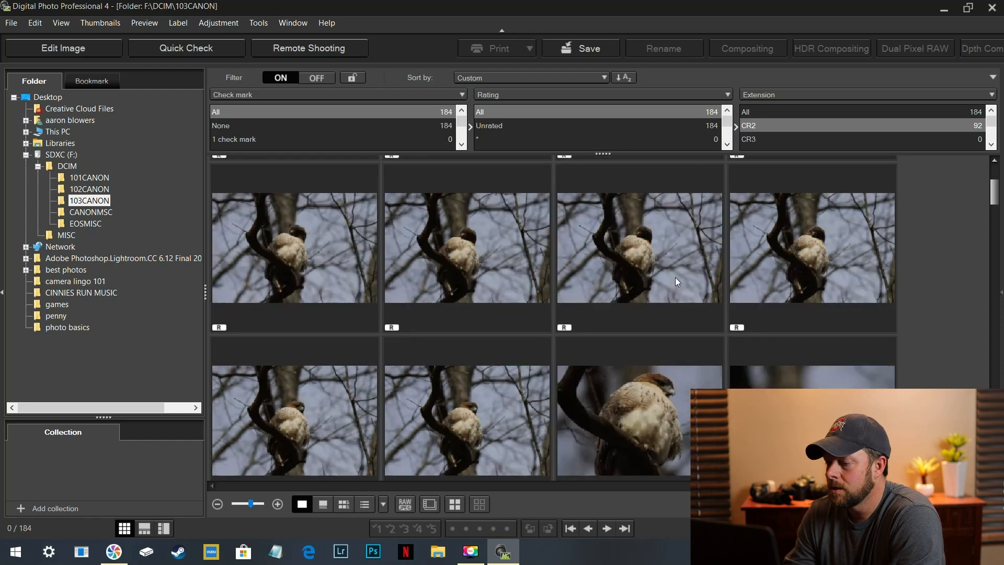
scroll(667, 275, down, 3)
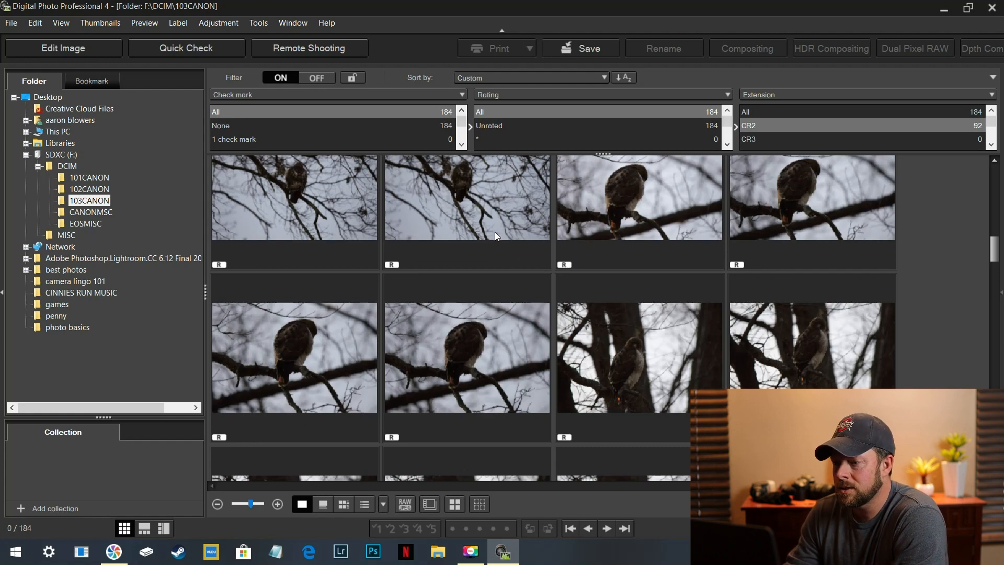
scroll(503, 229, down, 1)
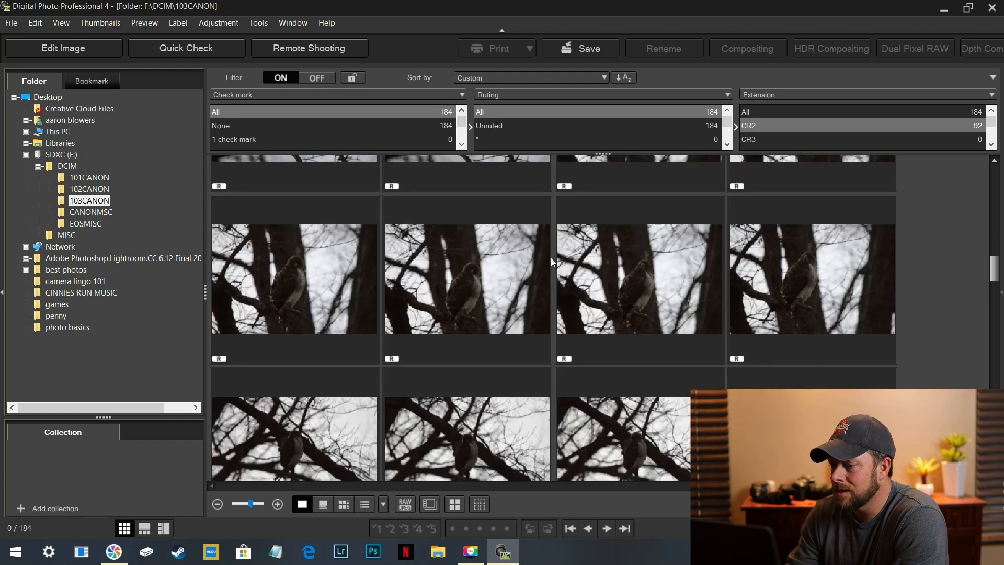
scroll(551, 257, down, 4)
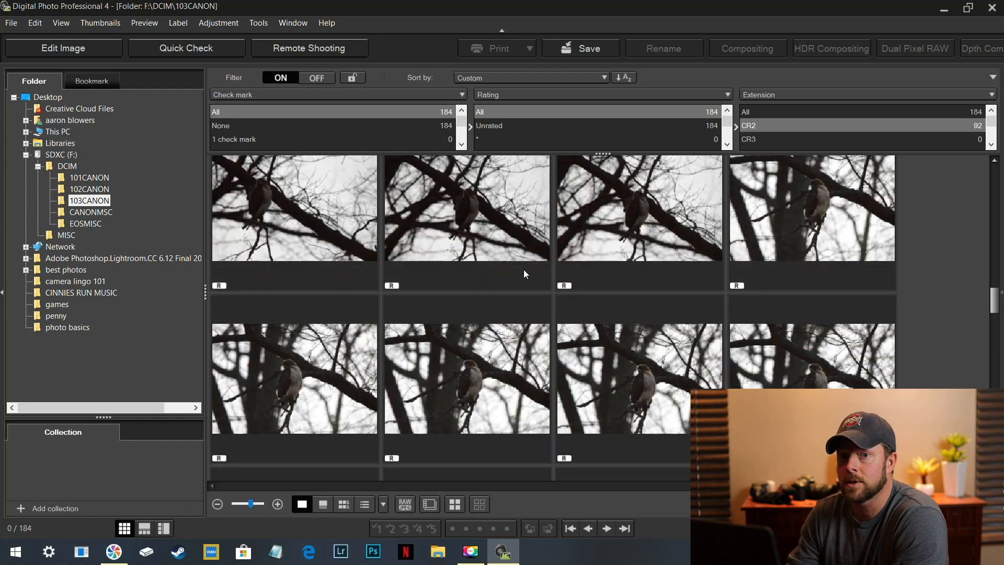
scroll(559, 265, up, 1)
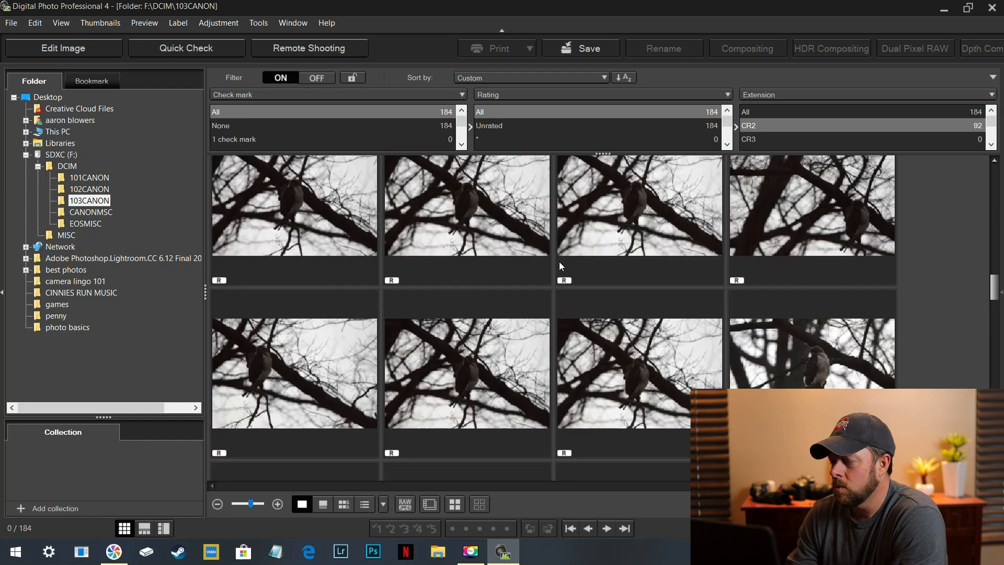
scroll(560, 259, up, 3)
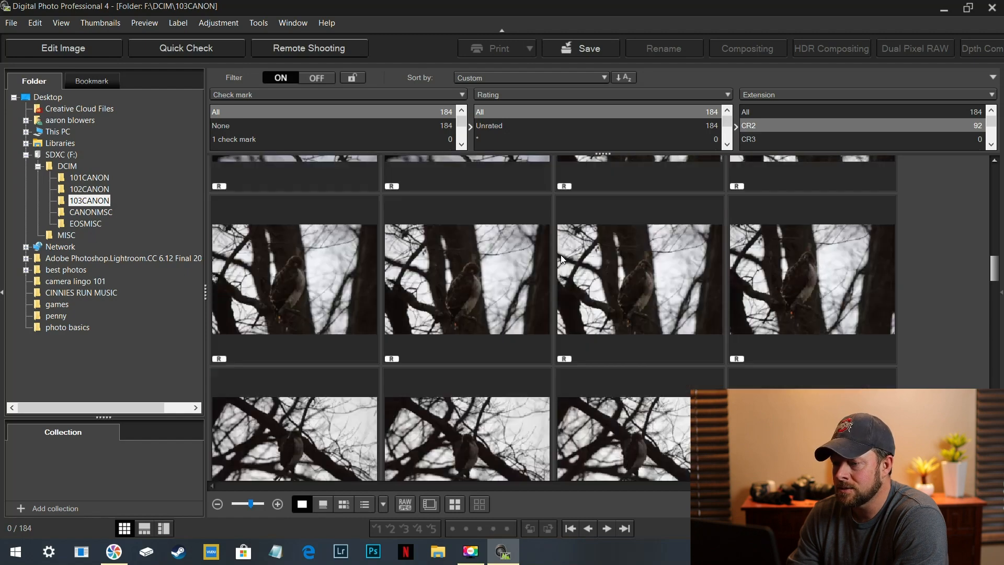
scroll(561, 253, up, 3)
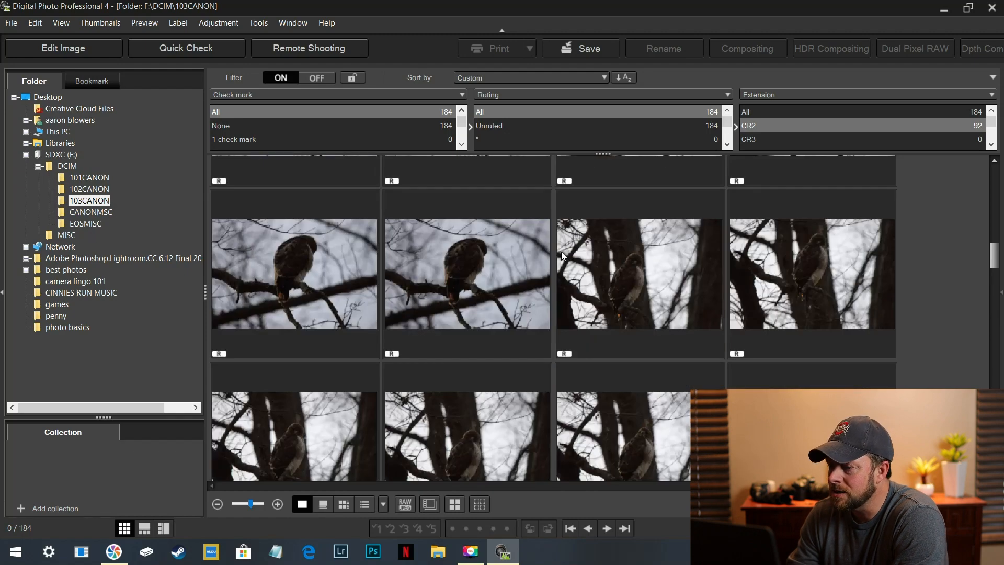
scroll(563, 253, up, 4)
scroll(562, 254, down, 4)
scroll(562, 254, down, 5)
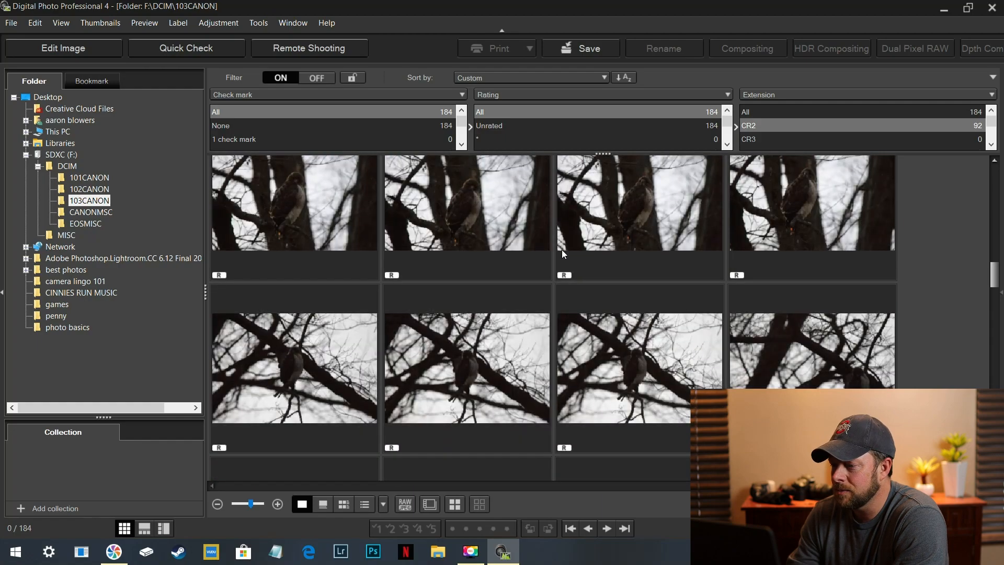
scroll(562, 253, down, 5)
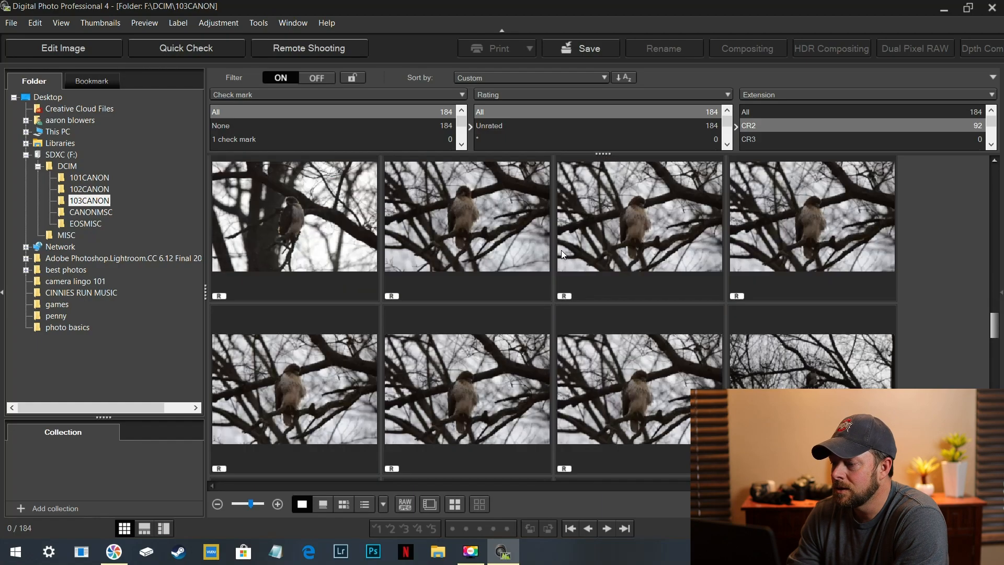
scroll(562, 246, down, 5)
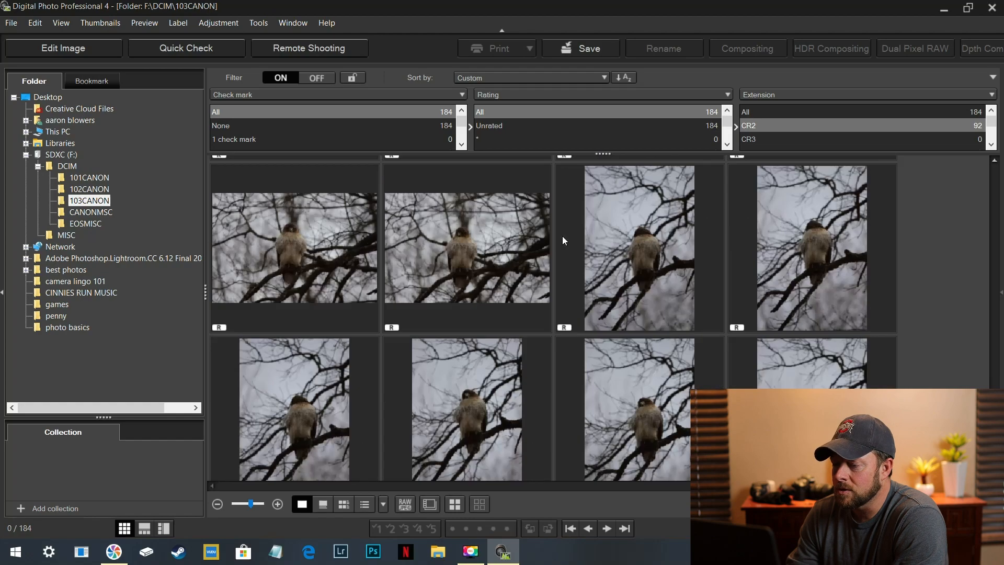
scroll(558, 242, down, 2)
scroll(557, 234, down, 6)
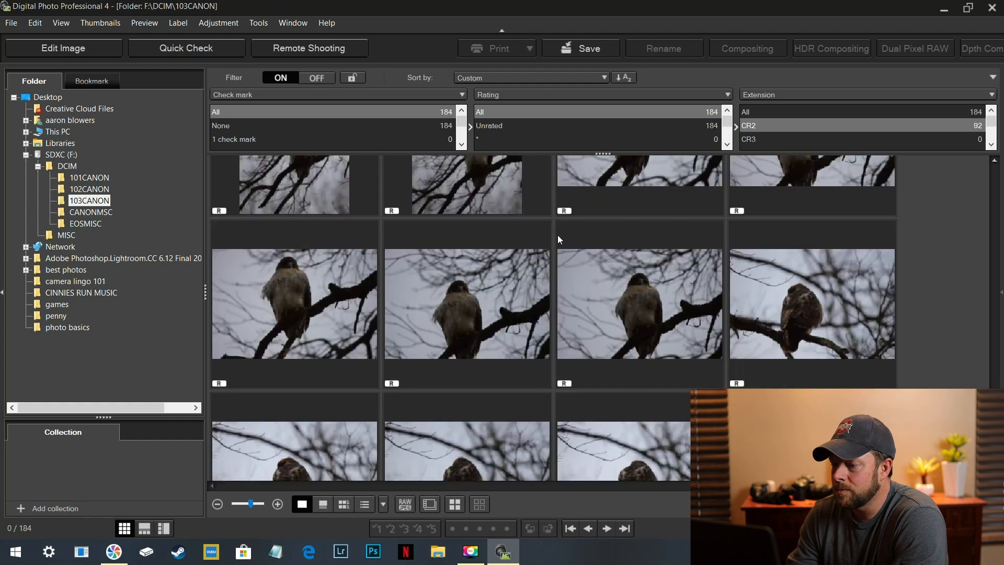
scroll(558, 230, down, 5)
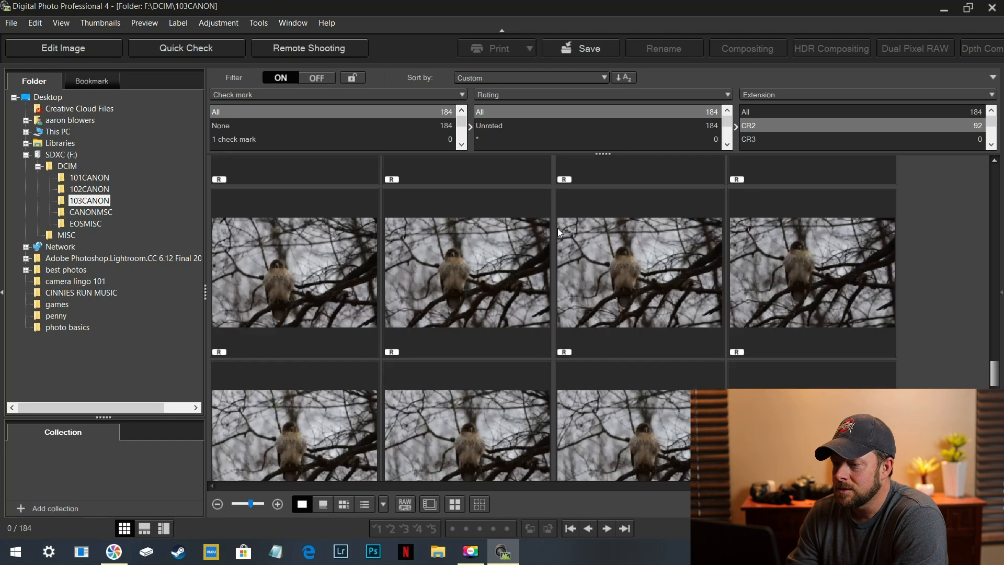
scroll(557, 224, up, 5)
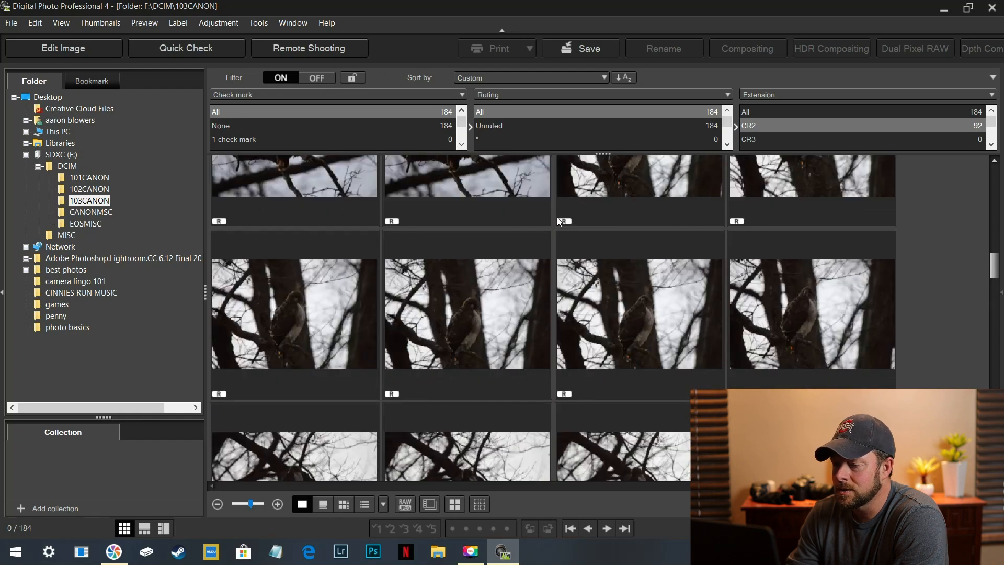
- Select the first photo in the row of hawks perched against dark tree trunks and open it for editing
click(291, 304)
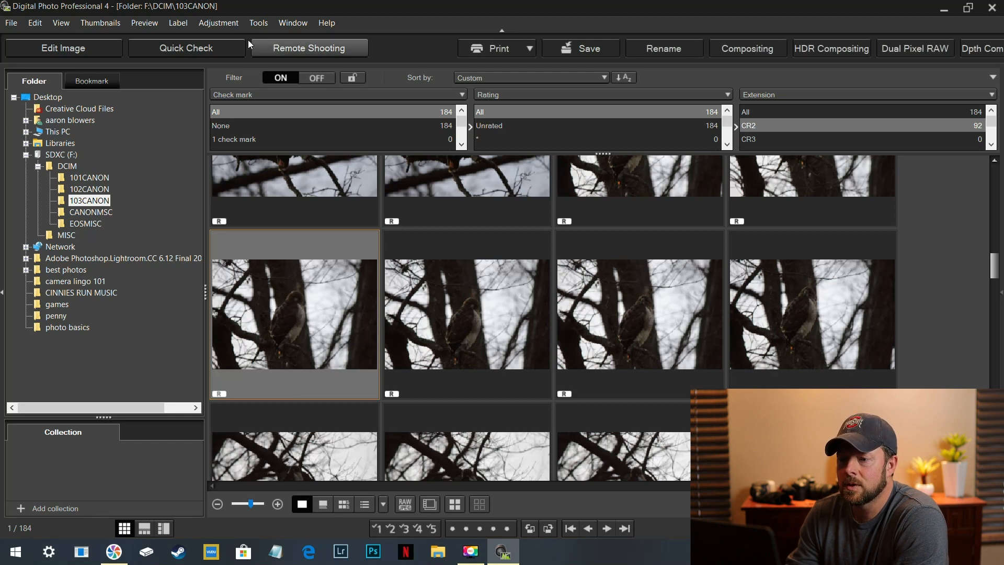
click(69, 47)
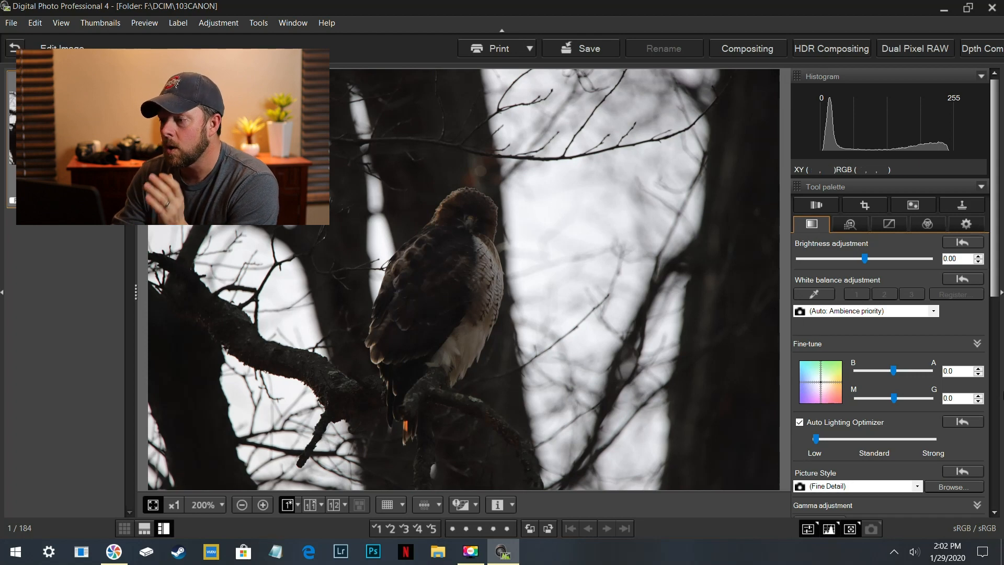
- Try the hawk photo's advanced Shadow adjustment at 7.0 and settle on 5.0
scroll(968, 327, down, 1)
scroll(968, 327, down, 4)
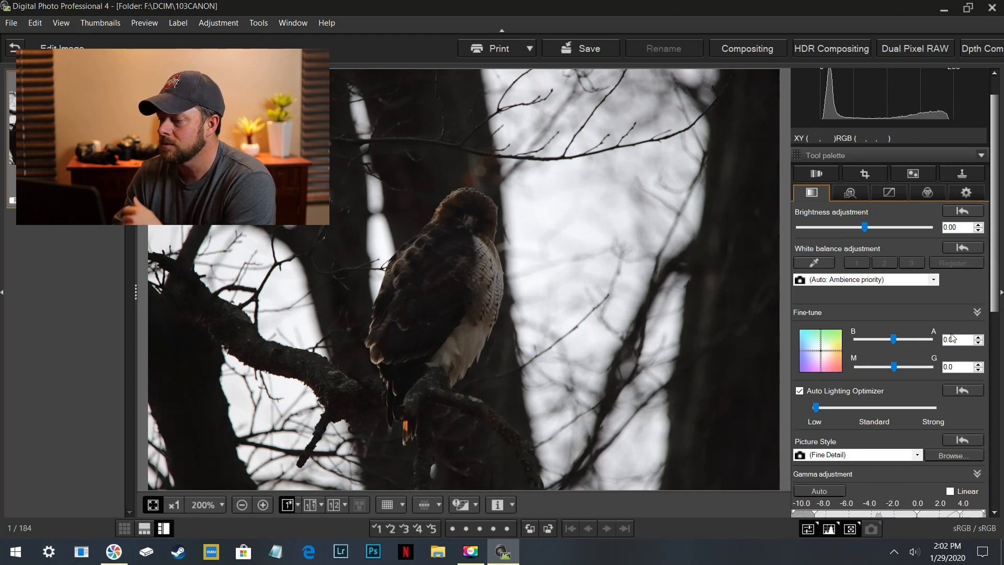
scroll(933, 287, down, 2)
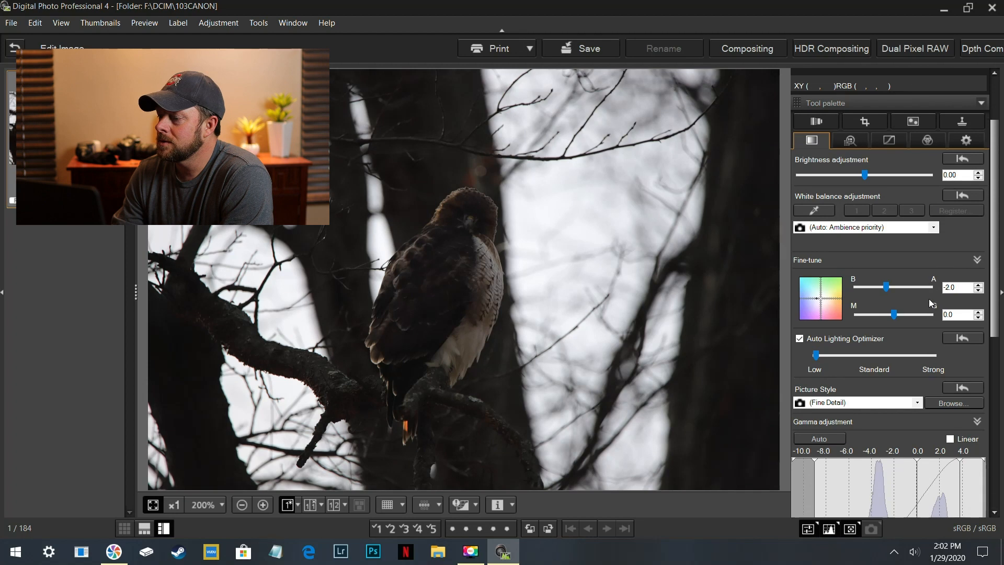
scroll(985, 323, down, 10)
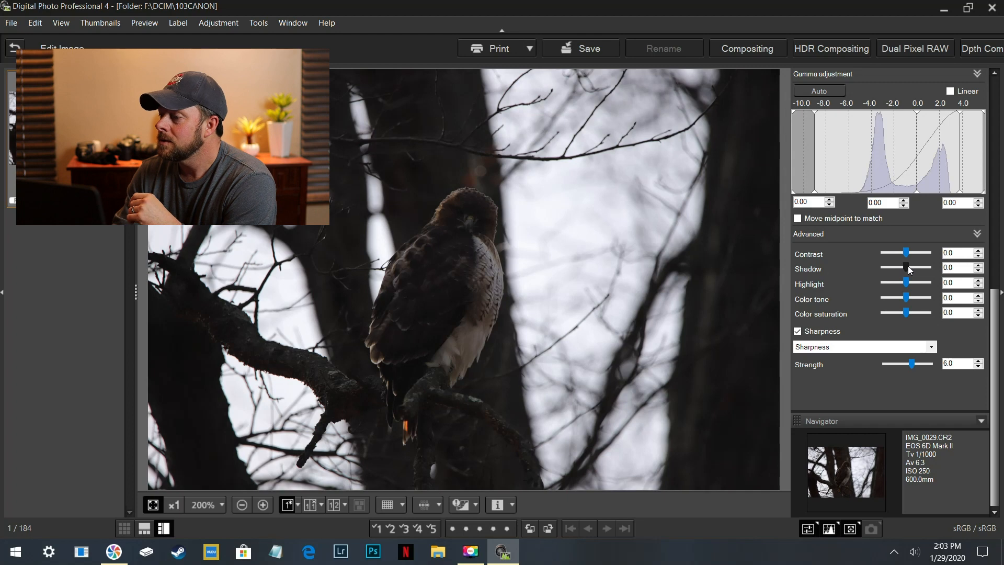
drag(908, 268, 934, 266)
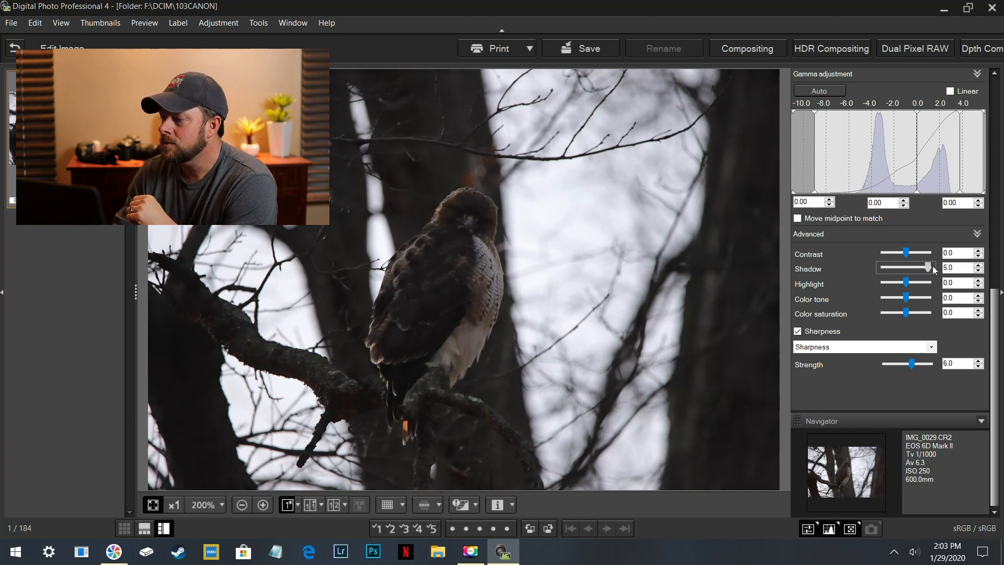
click(979, 265)
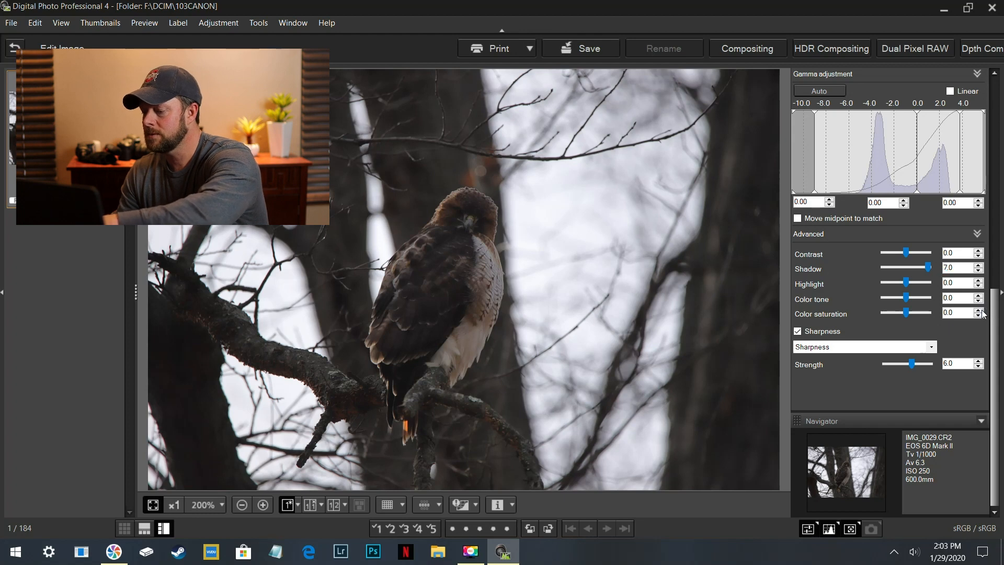
click(929, 268)
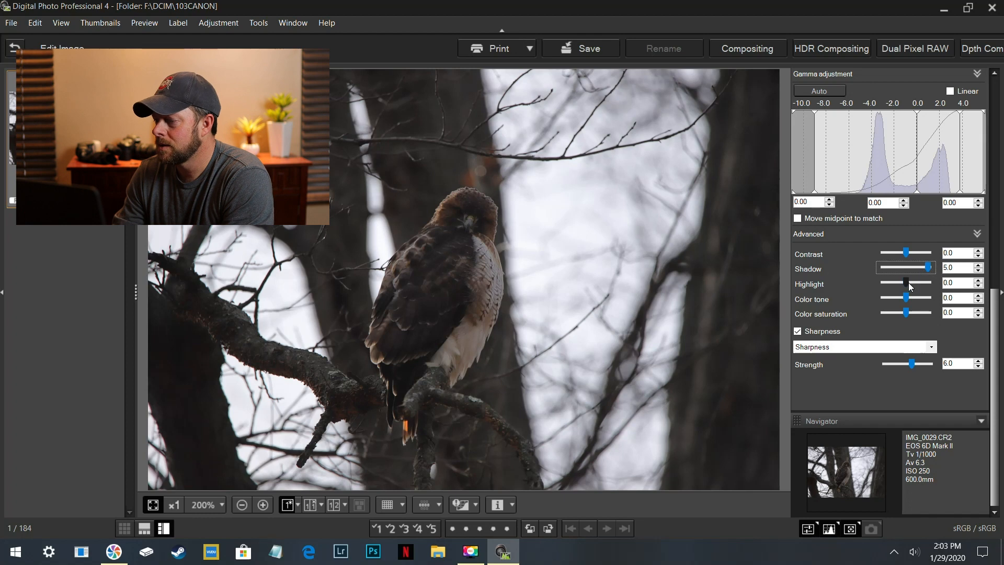
- Lower the hawk photo's advanced Highlight adjustment to -5.0
mouse_move(908, 253)
mouse_down()
mouse_move(918, 252)
mouse_move(900, 255)
mouse_move(908, 253)
mouse_up()
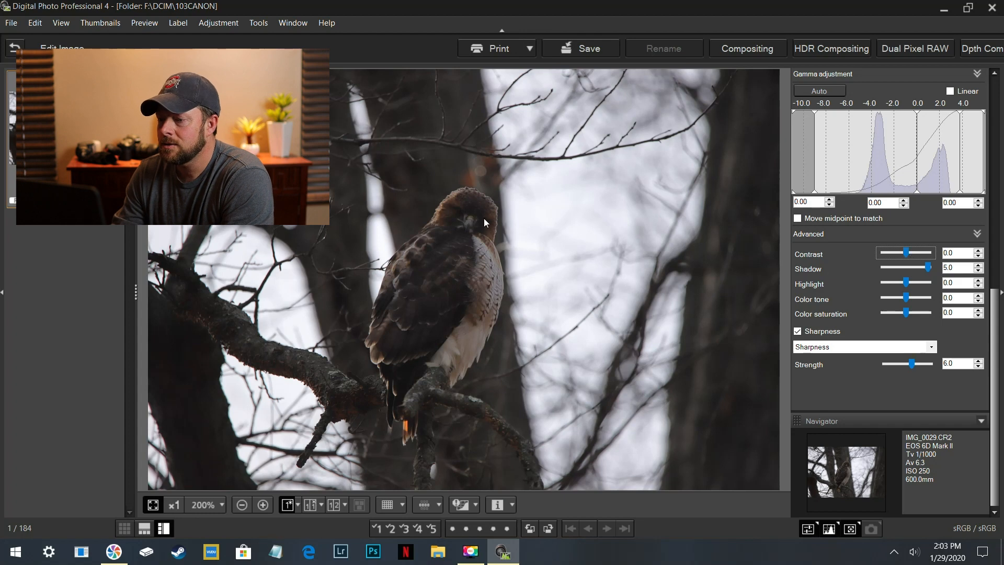
drag(906, 283, 858, 286)
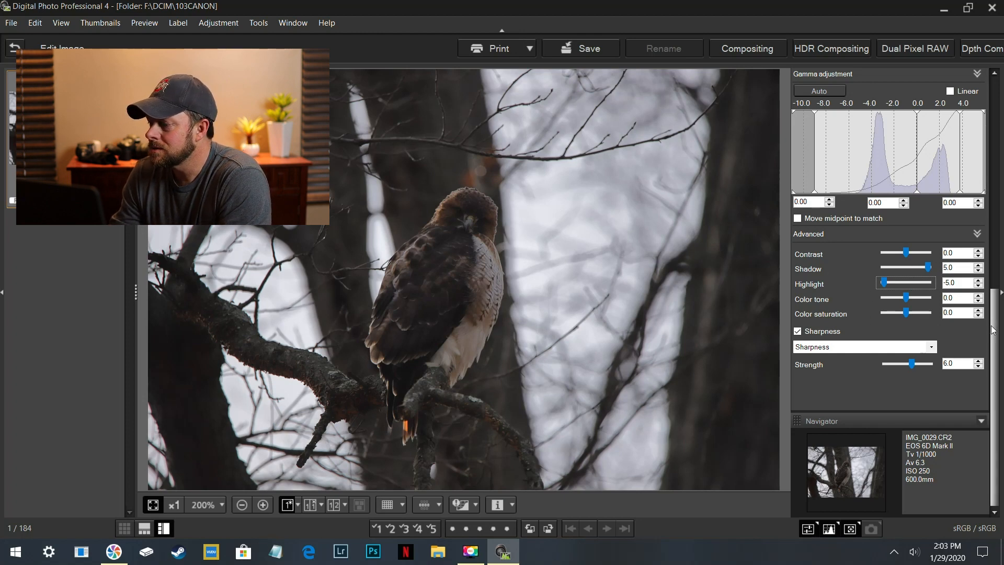
drag(995, 328, 1001, 305)
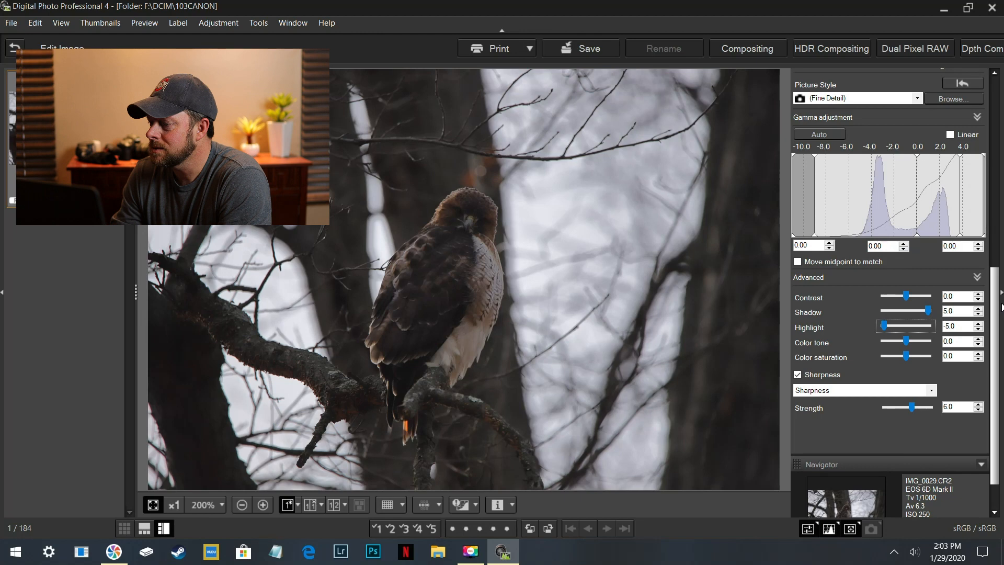
click(928, 310)
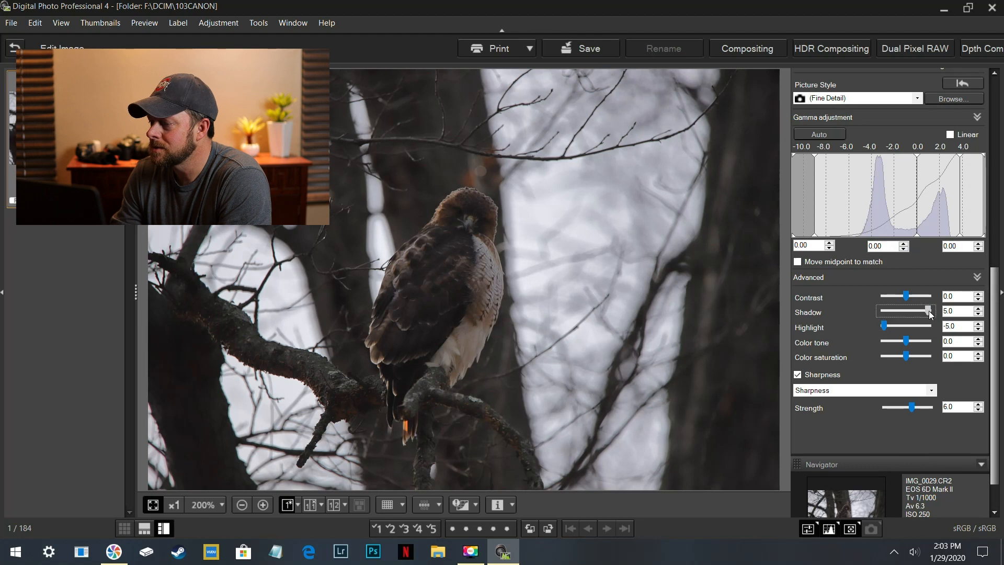
click(983, 310)
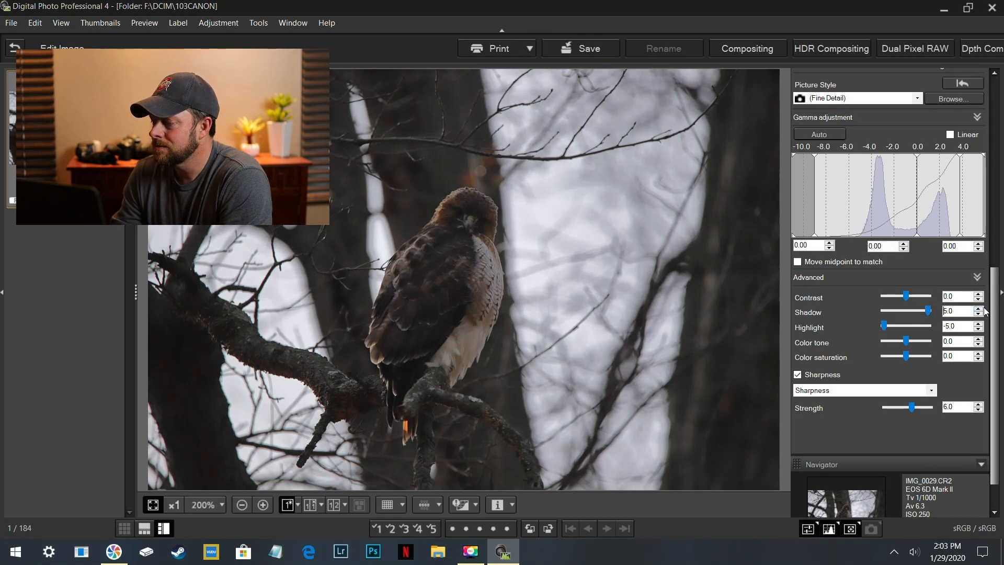
- Apply the automatic gamma adjustment to the hawk photo, and set its shadow point to 2.08 and highlight point to -0.25
drag(993, 311, 971, 240)
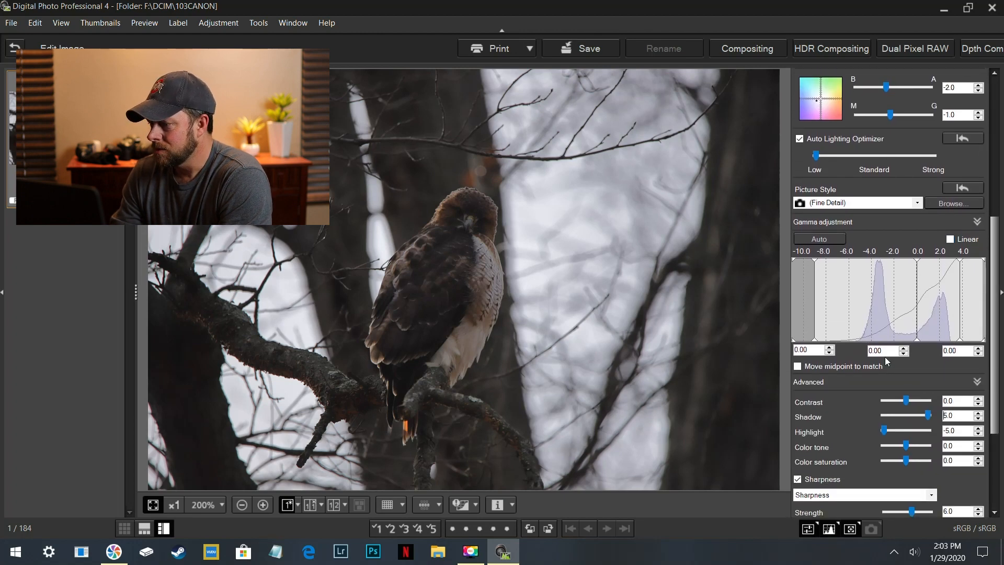
click(819, 239)
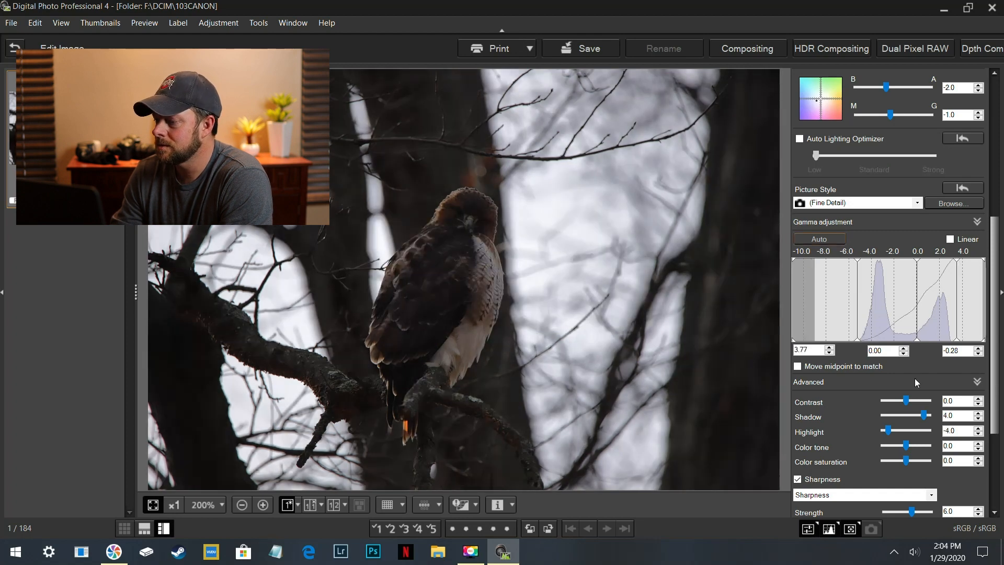
click(830, 348)
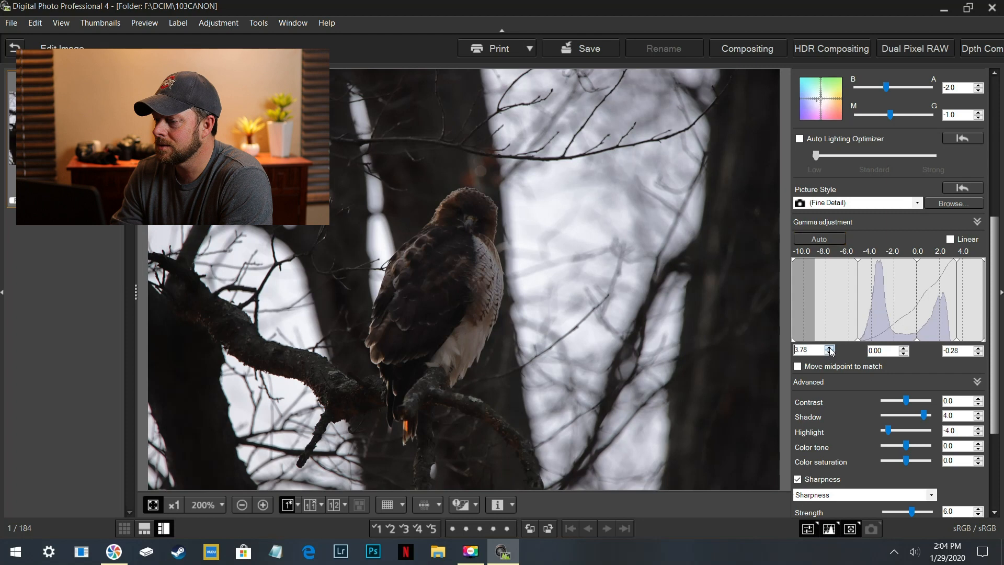
click(830, 348)
click(830, 349)
click(829, 349)
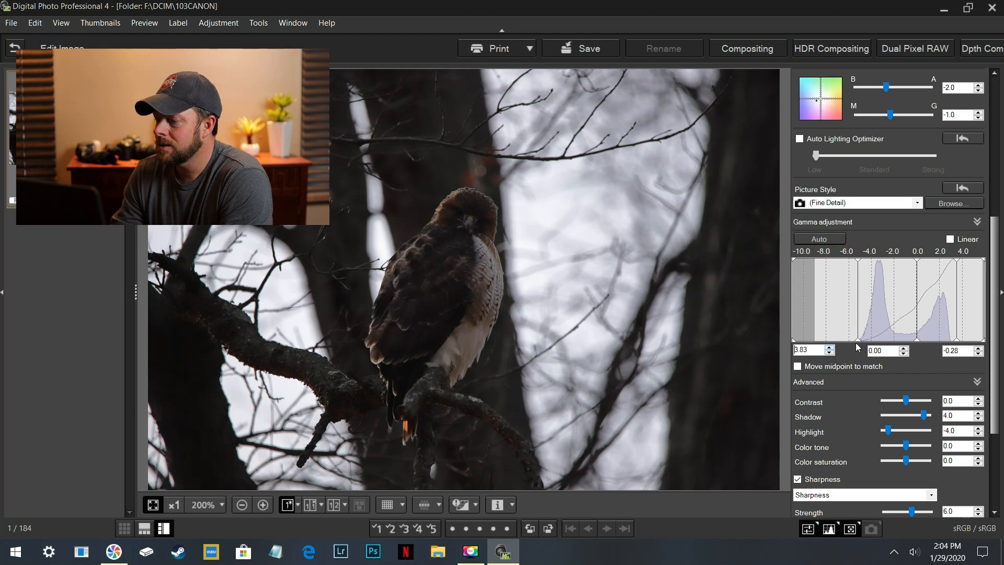
drag(856, 341, 837, 340)
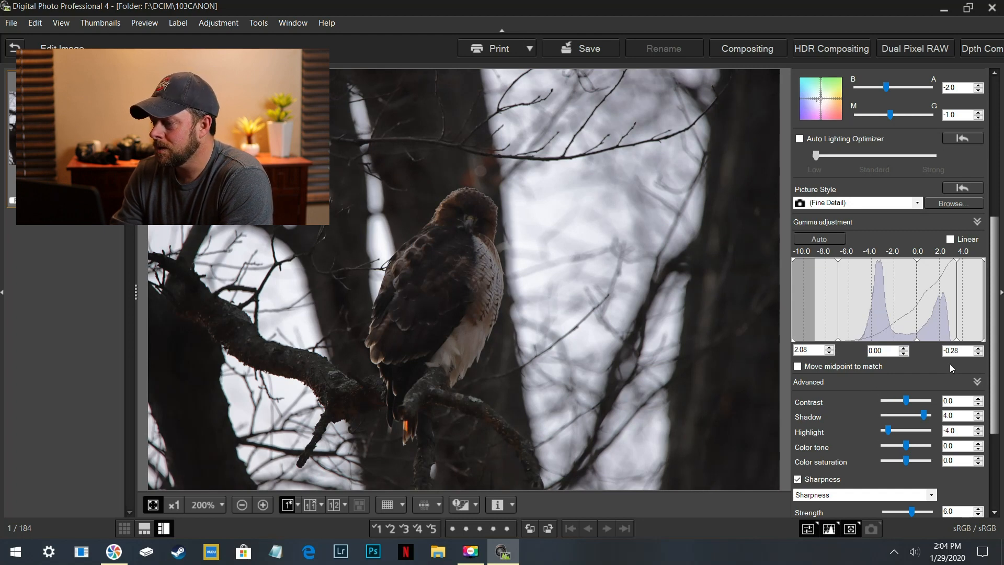
click(978, 349)
click(978, 349)
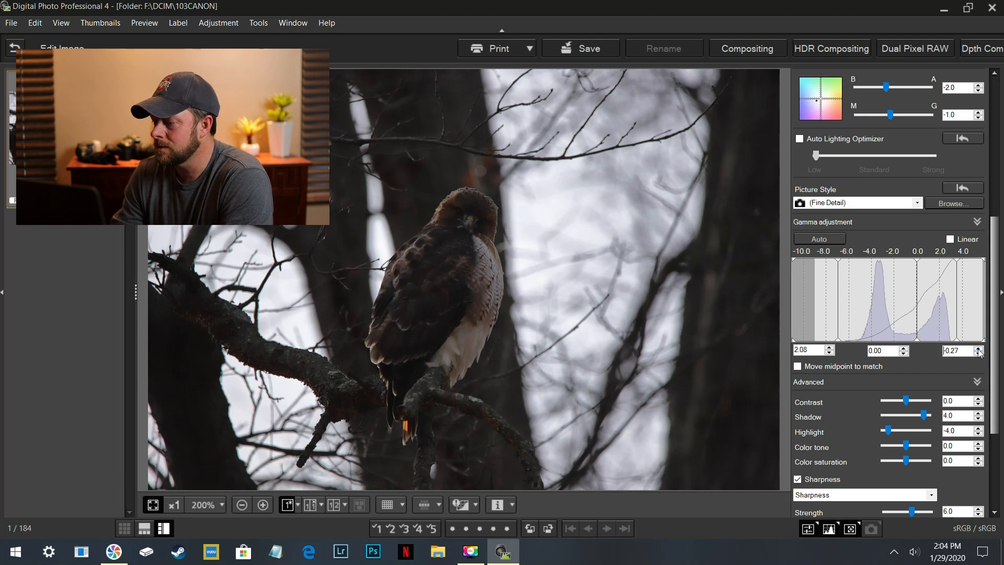
- Set the hawk photo's Shadow to 5.0 and Highlight to -5.0, and raise its brightness adjustment to 0.83
drag(925, 417, 876, 432)
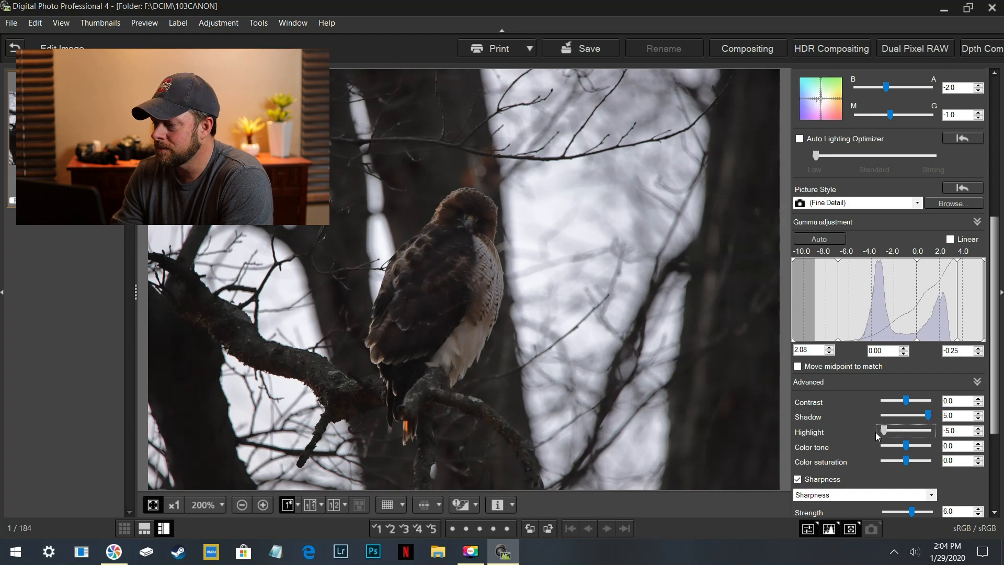
click(902, 398)
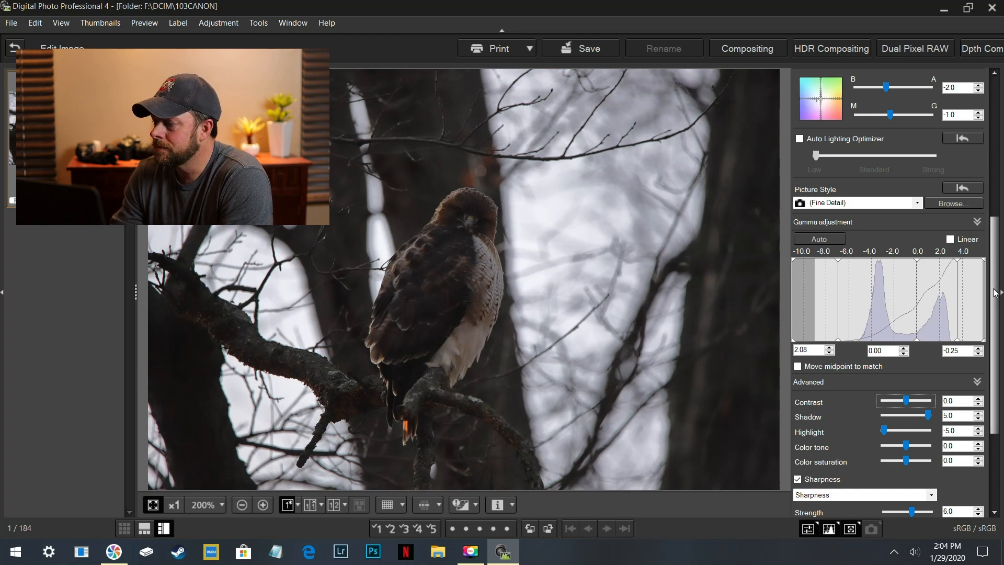
drag(996, 289, 996, 152)
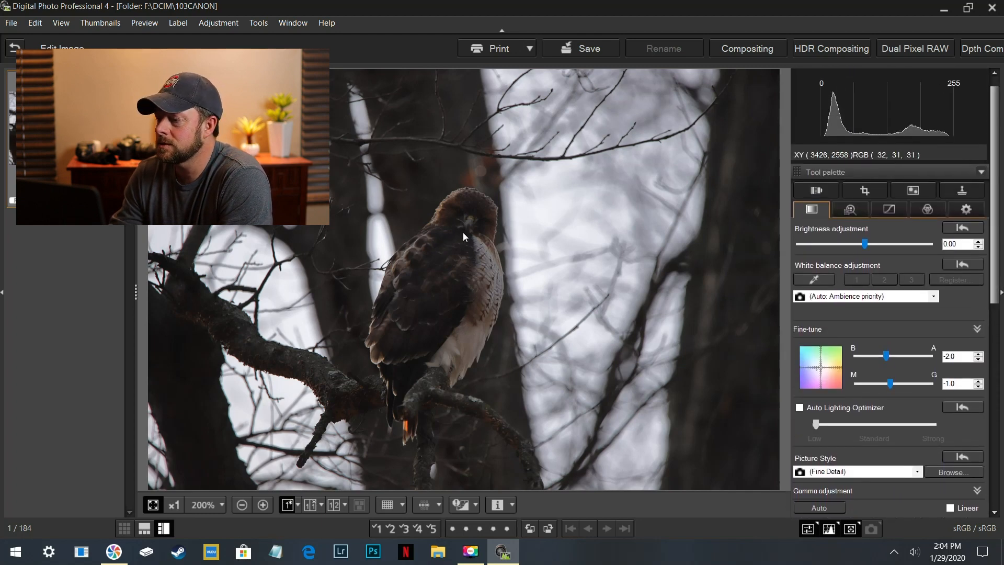
drag(864, 244, 885, 241)
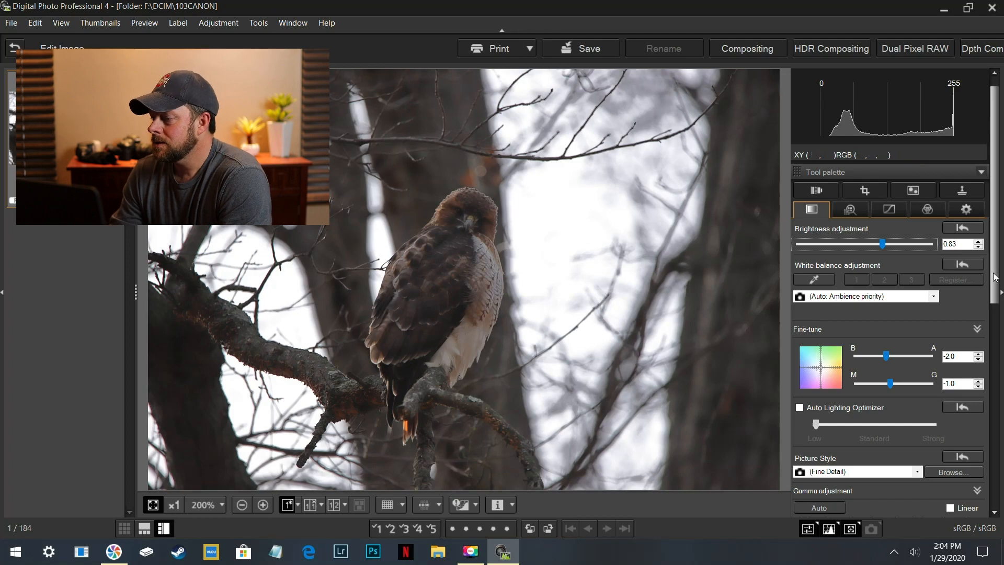
scroll(999, 362, down, 10)
scroll(988, 343, up, 5)
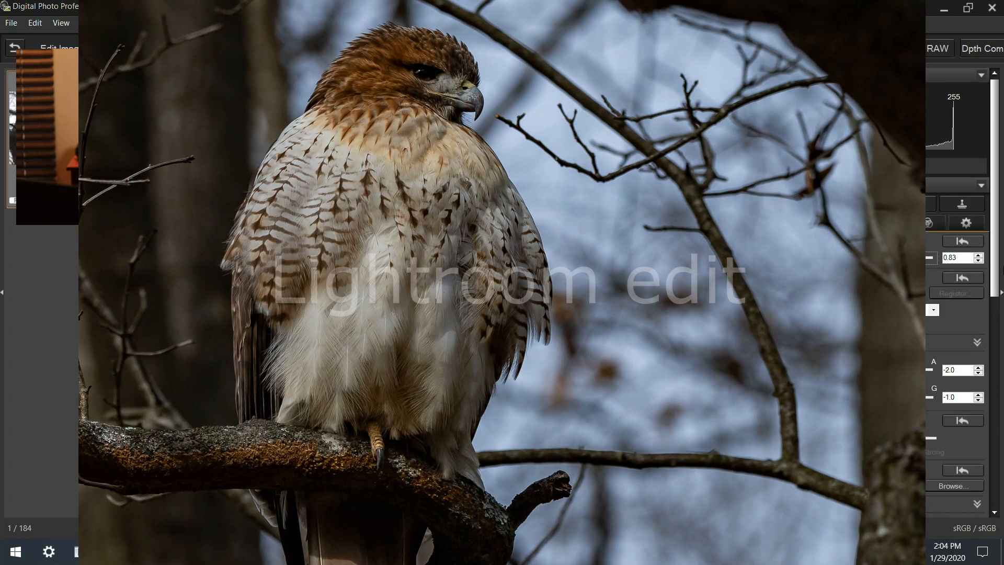
mouse_move(986, 338)
mouse_down()
mouse_move(983, 452)
mouse_move(1003, 334)
mouse_up()
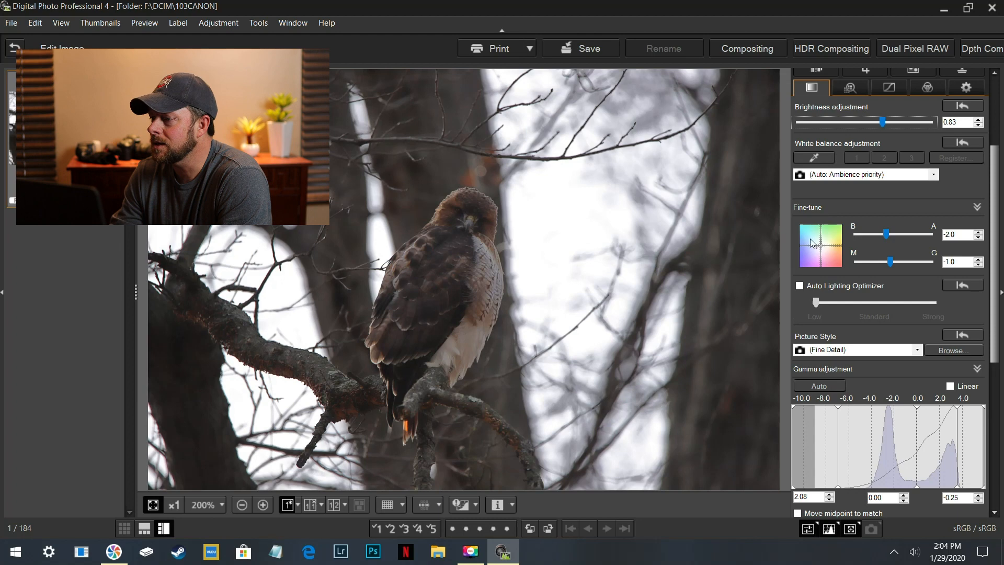
scroll(997, 158, up, 3)
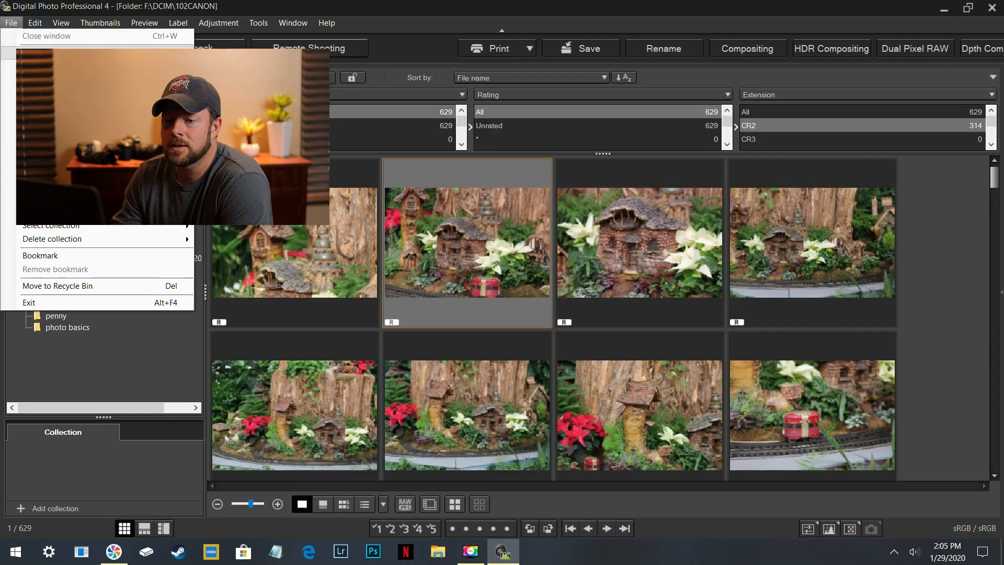
- Open the selected miniature house photo in the 102CANON folder for editing and set its advanced Contrast to 2.0
click(96, 47)
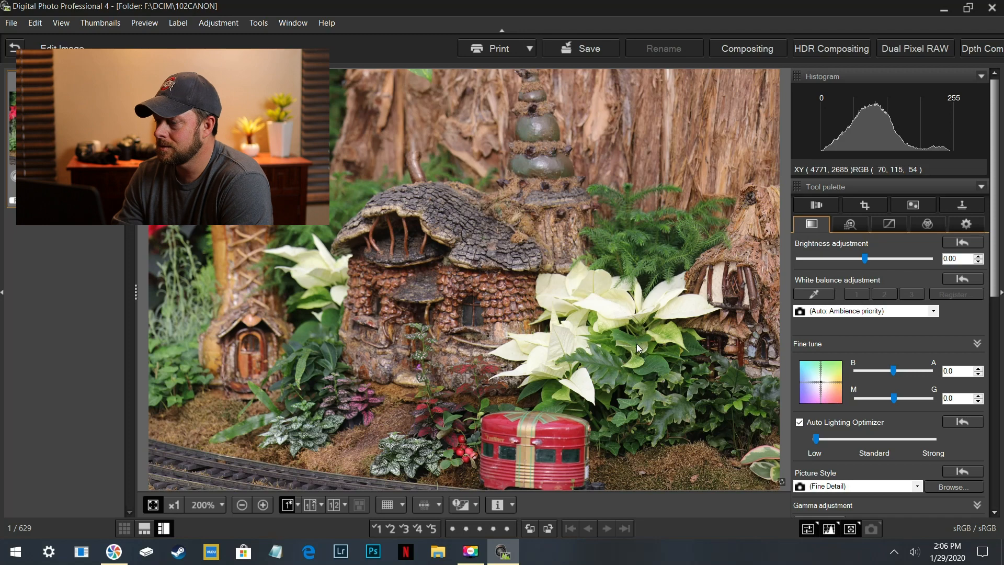
drag(986, 221, 983, 449)
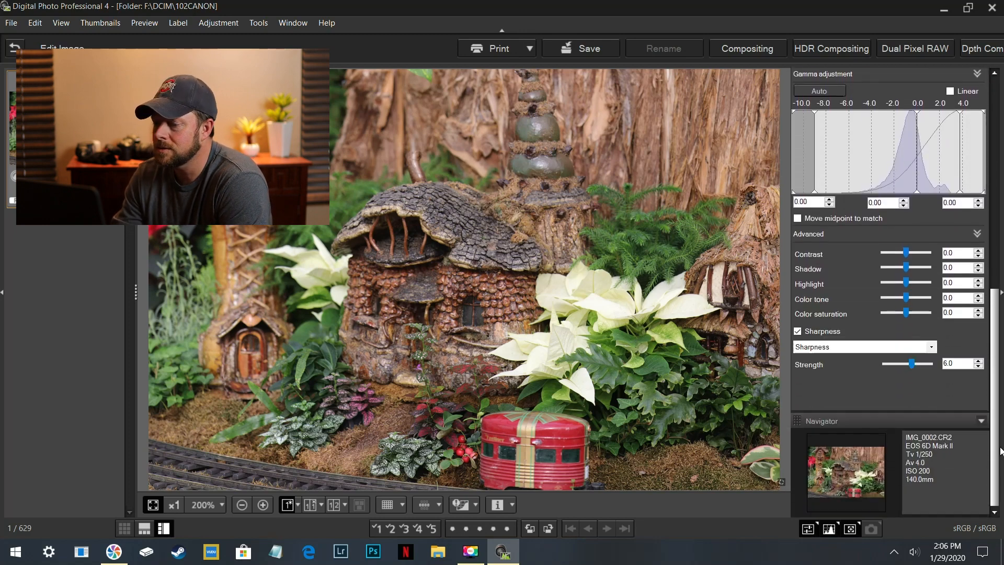
drag(909, 249, 922, 247)
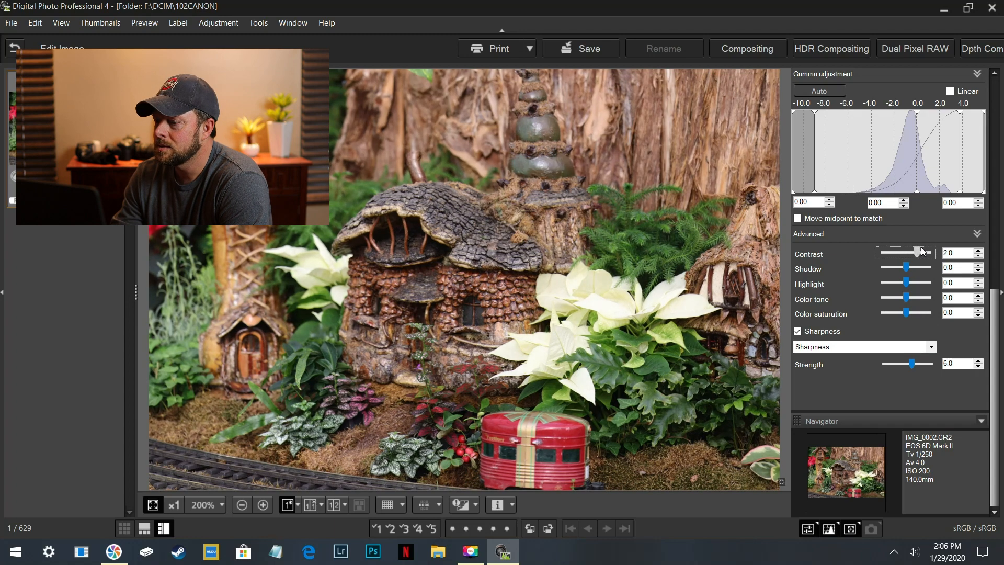
click(978, 234)
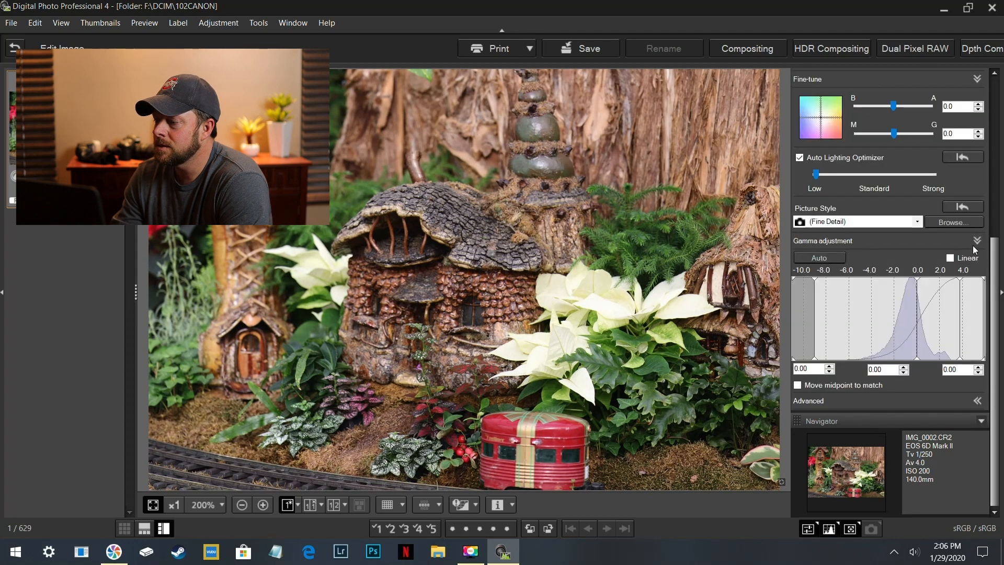
click(977, 401)
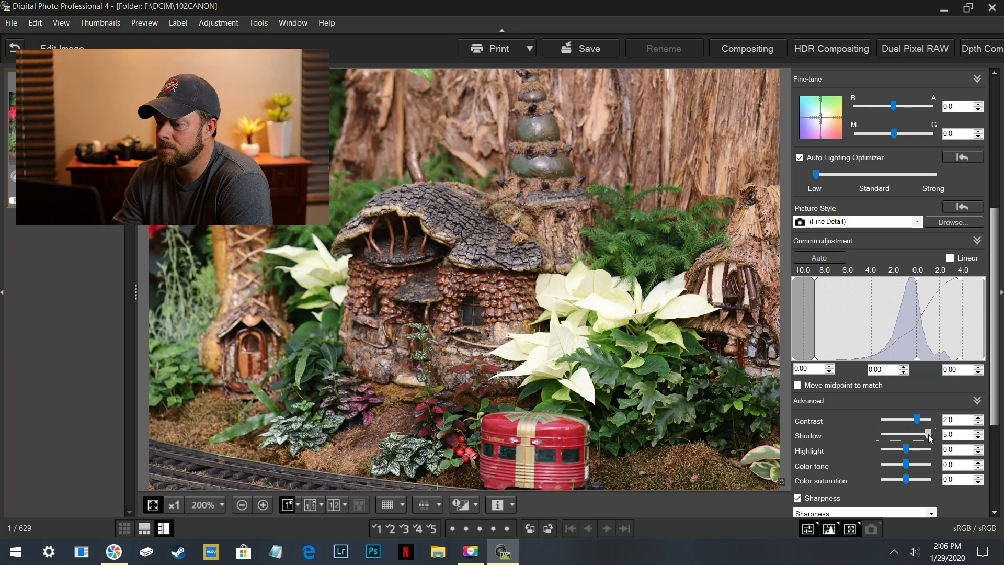
- Set the miniature house photo's Shadow to -1.0, Highlight to 3.0 and Color saturation to 1.0
drag(928, 434, 906, 441)
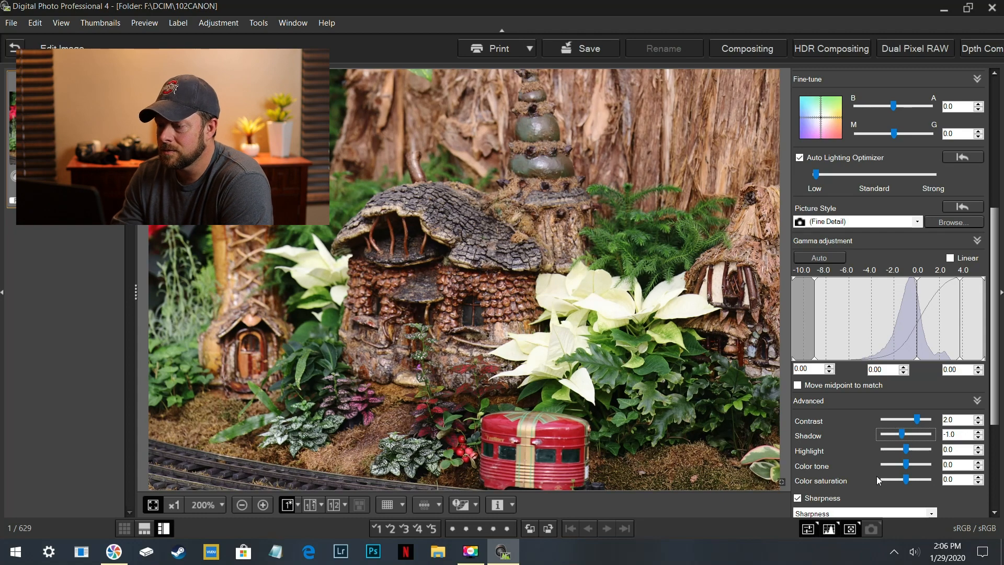
mouse_move(906, 456)
mouse_down()
mouse_move(895, 455)
mouse_move(934, 454)
mouse_move(920, 453)
mouse_up()
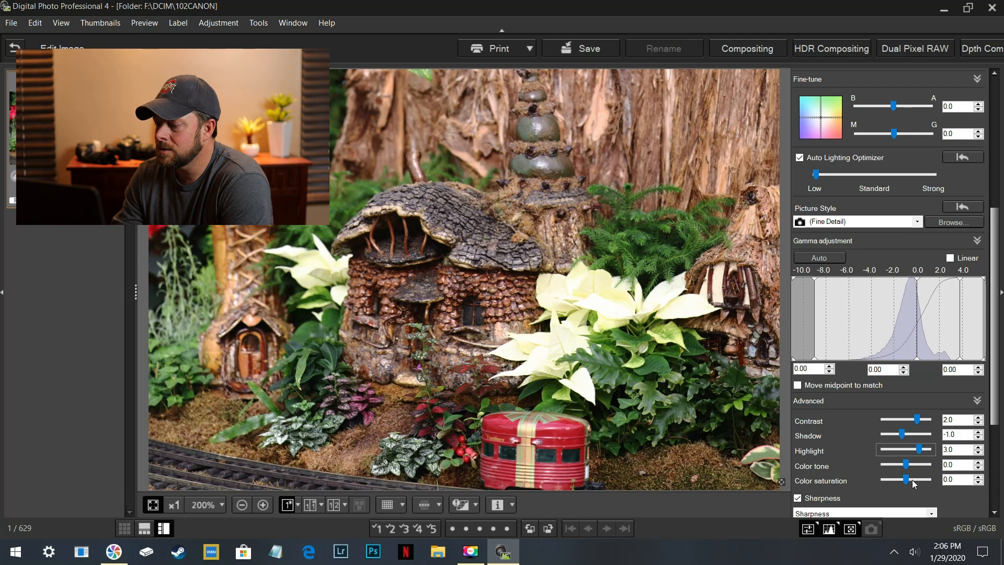
drag(909, 480, 914, 480)
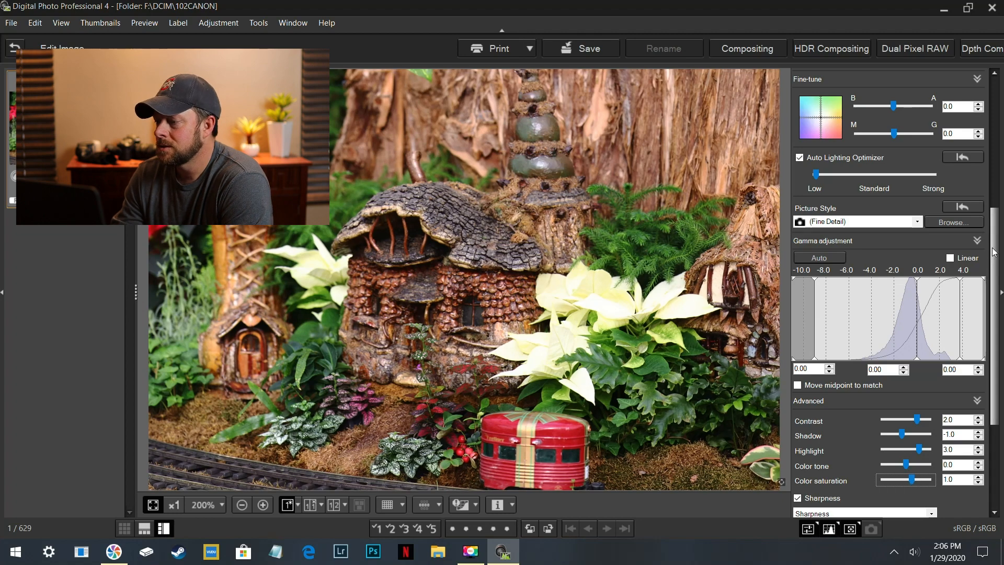
- Compare the edited miniature house photo side by side with the original, and return to the single-image view
scroll(999, 242, down, 1)
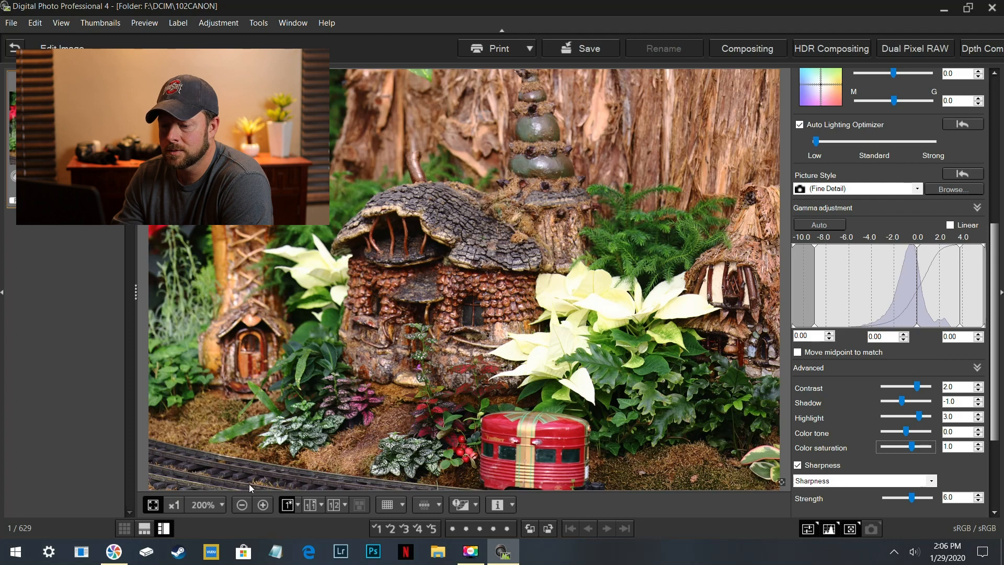
click(312, 506)
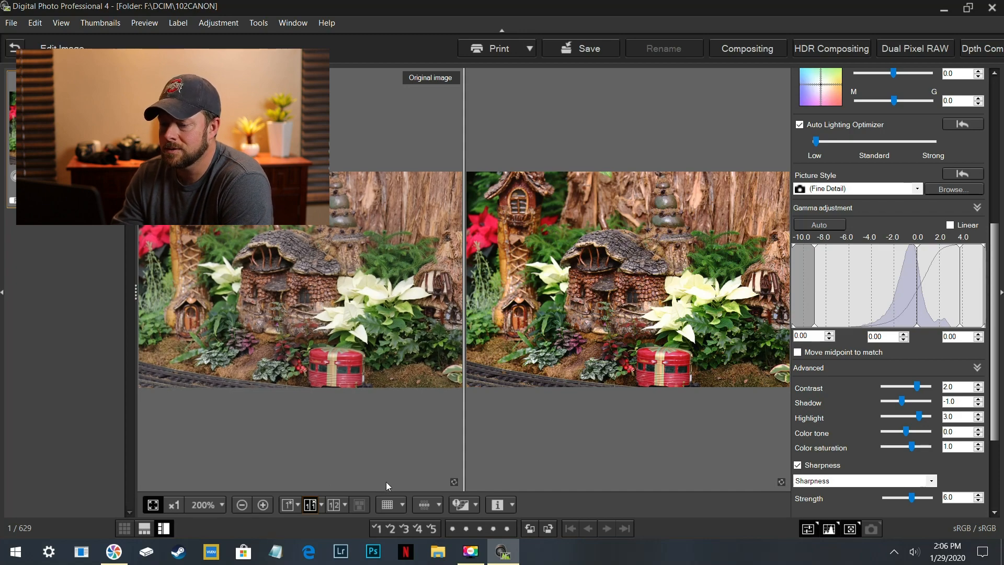
click(289, 505)
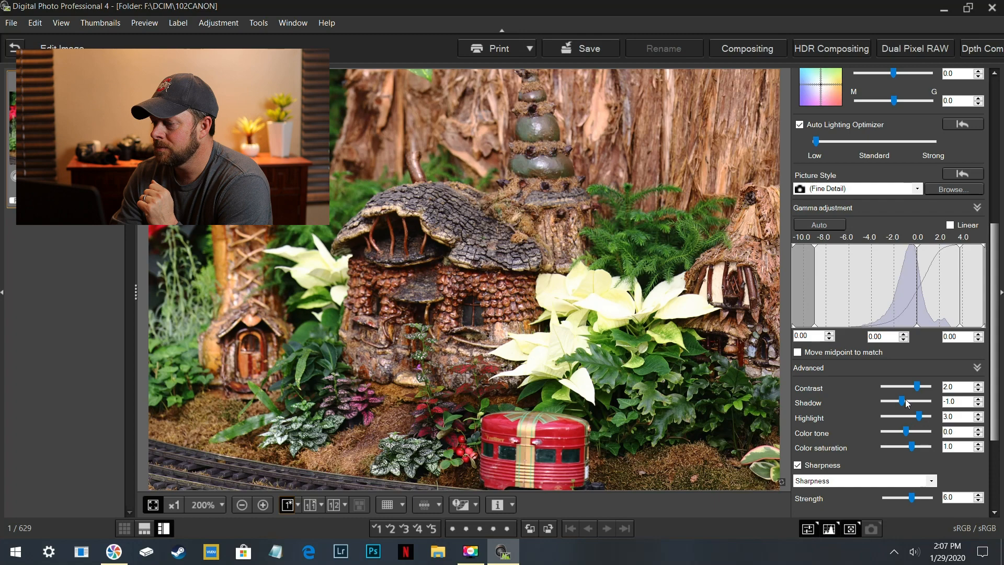
- Try the miniature house photo's Shadow adjustment at 5.0 and 4.9, and lower it again
drag(904, 398, 932, 401)
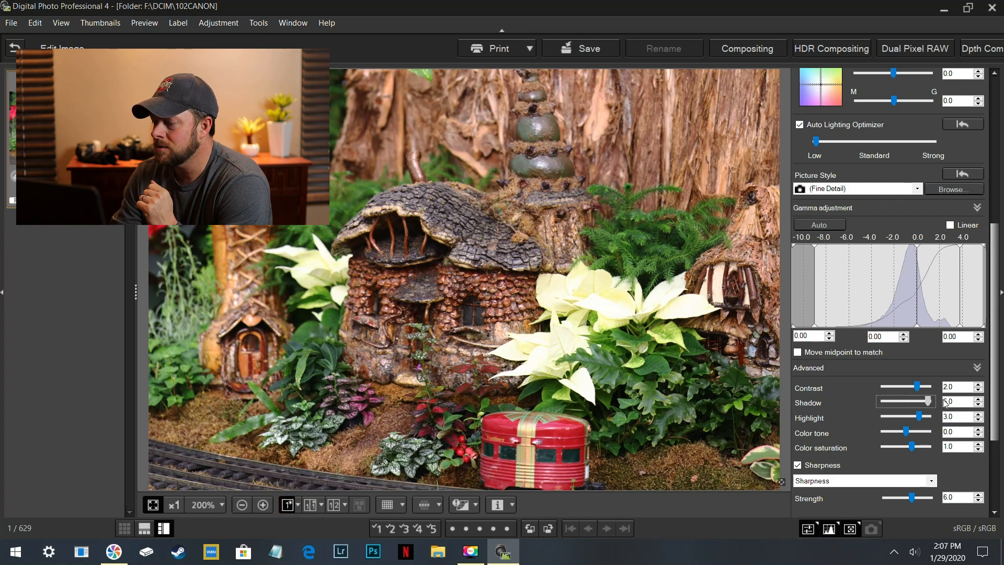
click(979, 401)
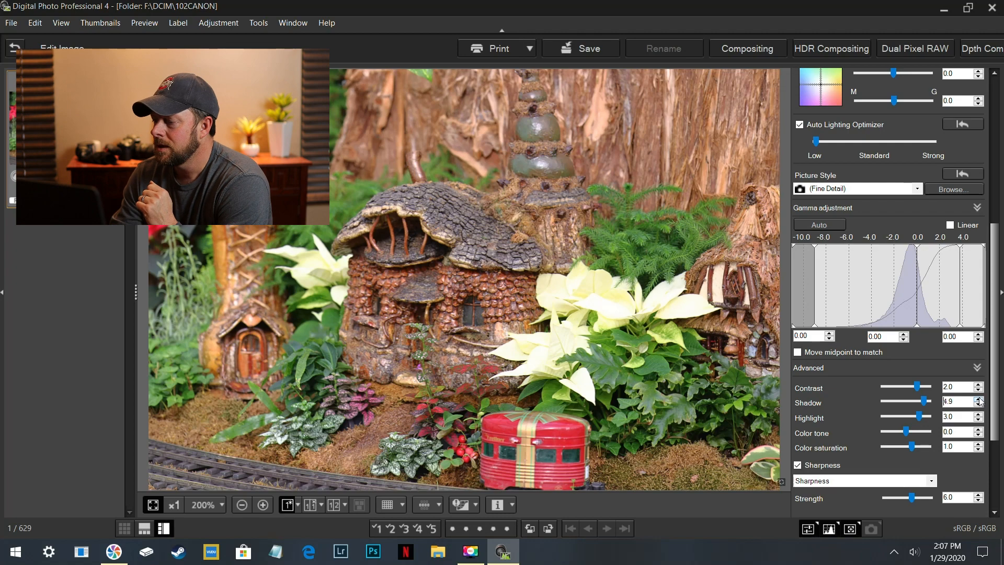
drag(932, 400, 915, 398)
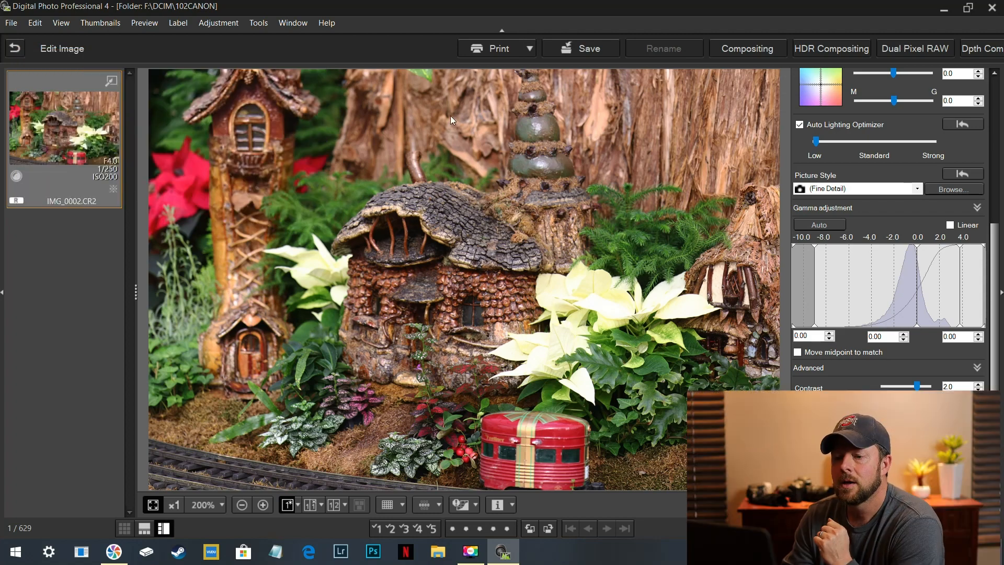
- Open the Save As dialog for IMG_0002.CR2 to view its saving options, and close it without saving
click(11, 22)
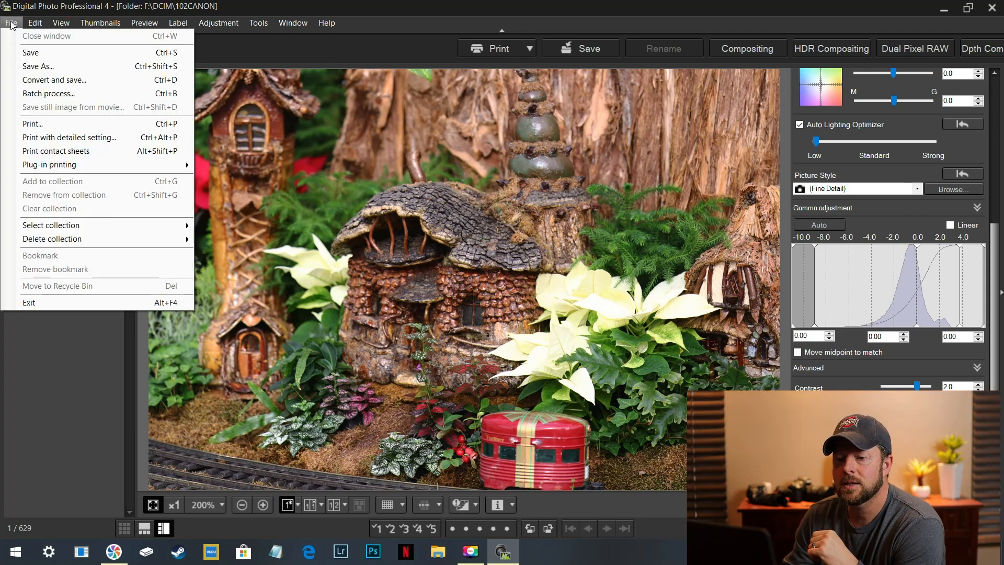
click(42, 66)
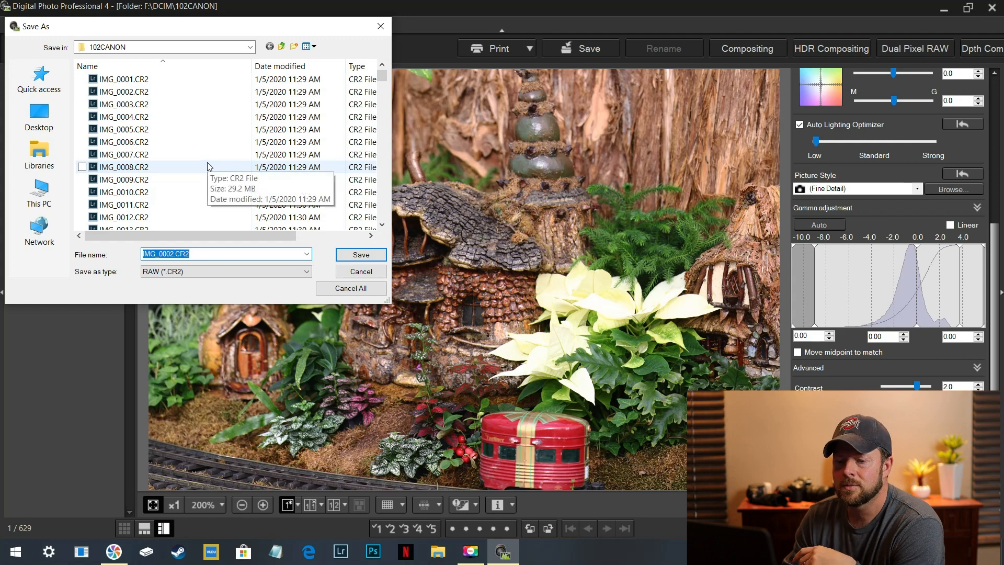
click(380, 25)
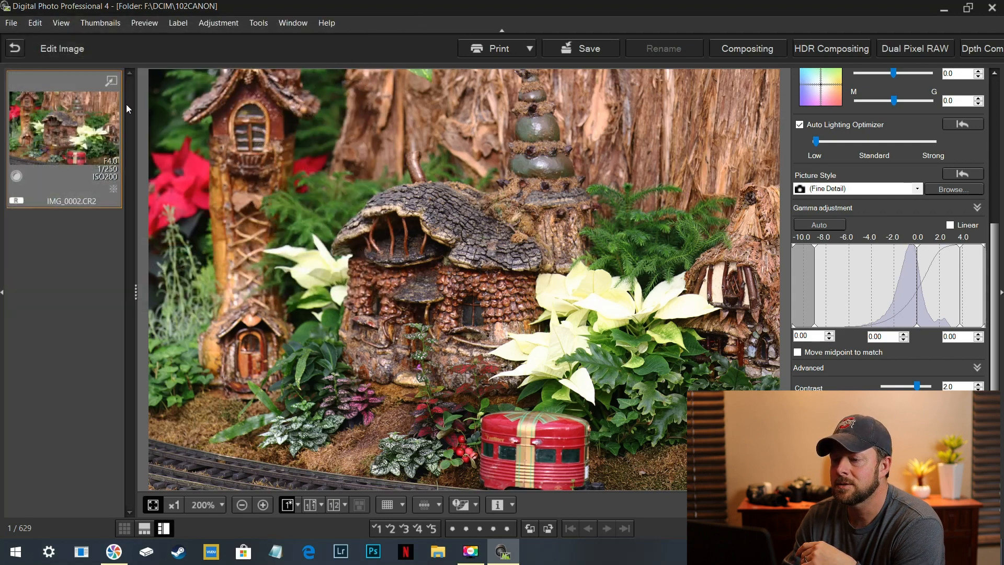
- Convert and save the miniature house photo as the Exif-JPEG file IMG_0002.JPG in the Pictures folder, and close the processing dialog
click(11, 22)
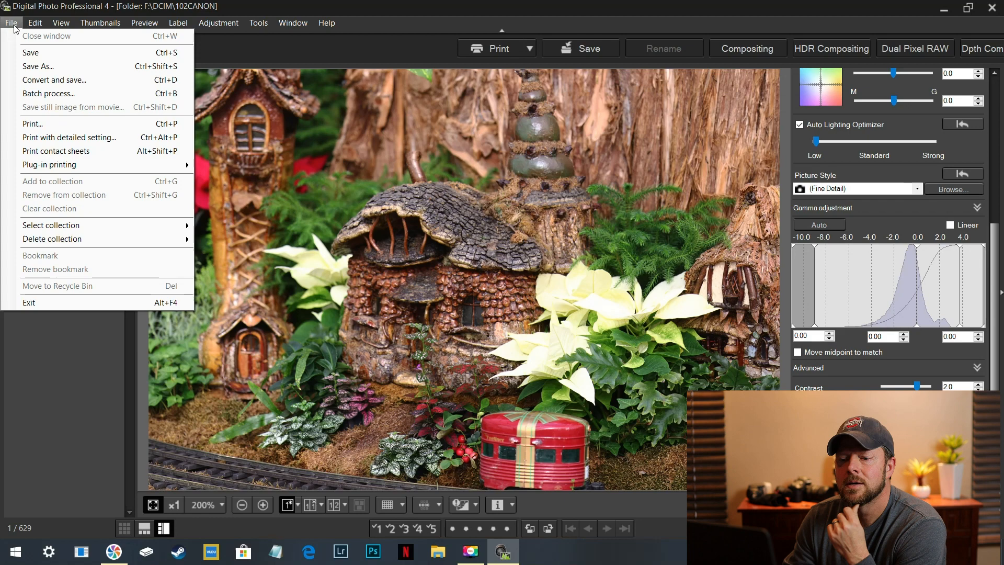
click(25, 82)
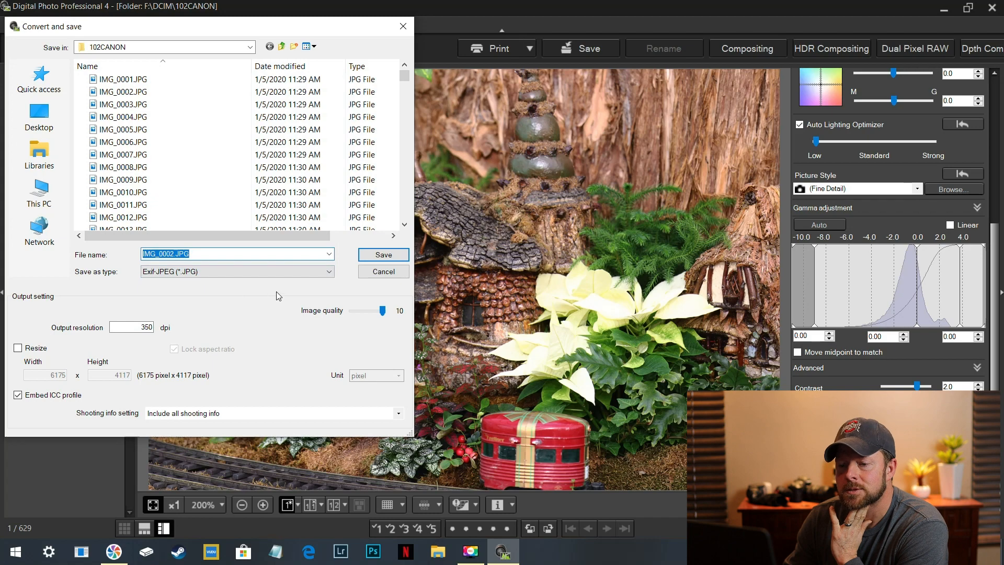
click(53, 191)
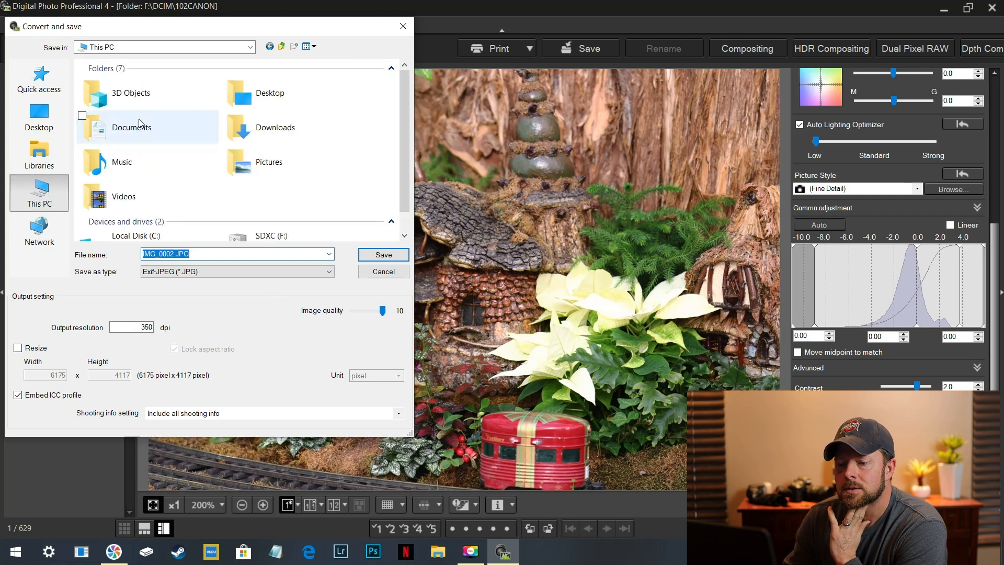
click(259, 166)
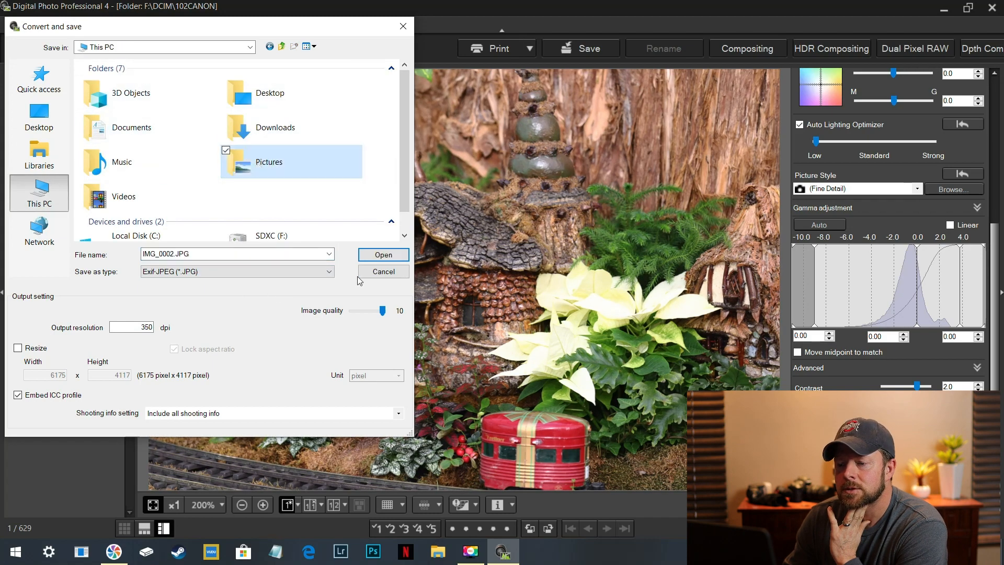
click(384, 255)
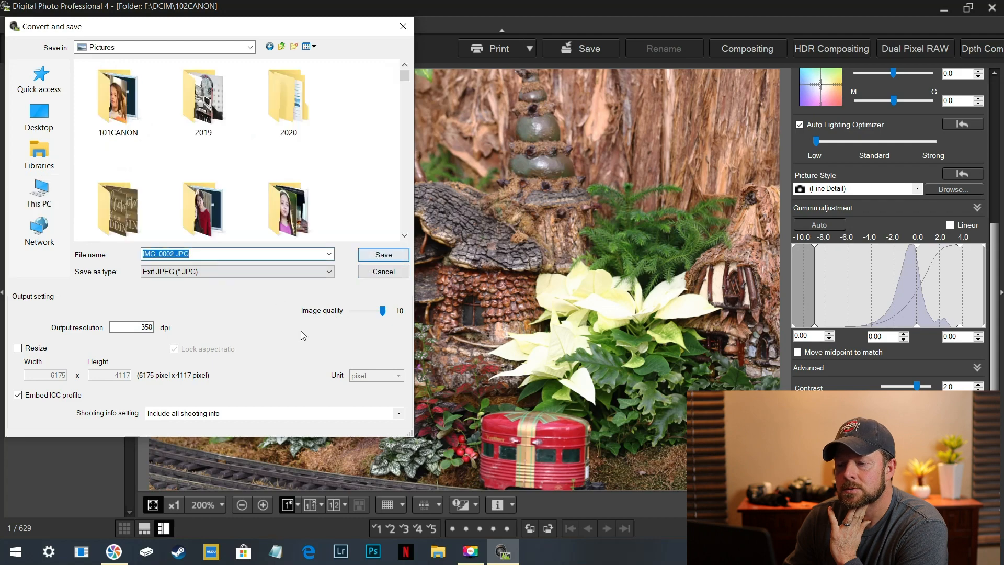
click(390, 274)
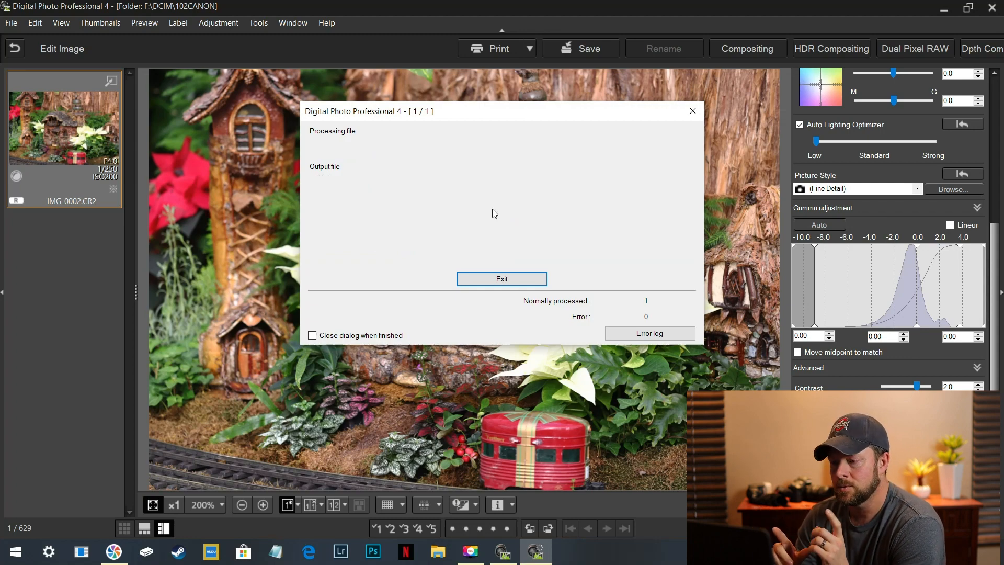
click(488, 281)
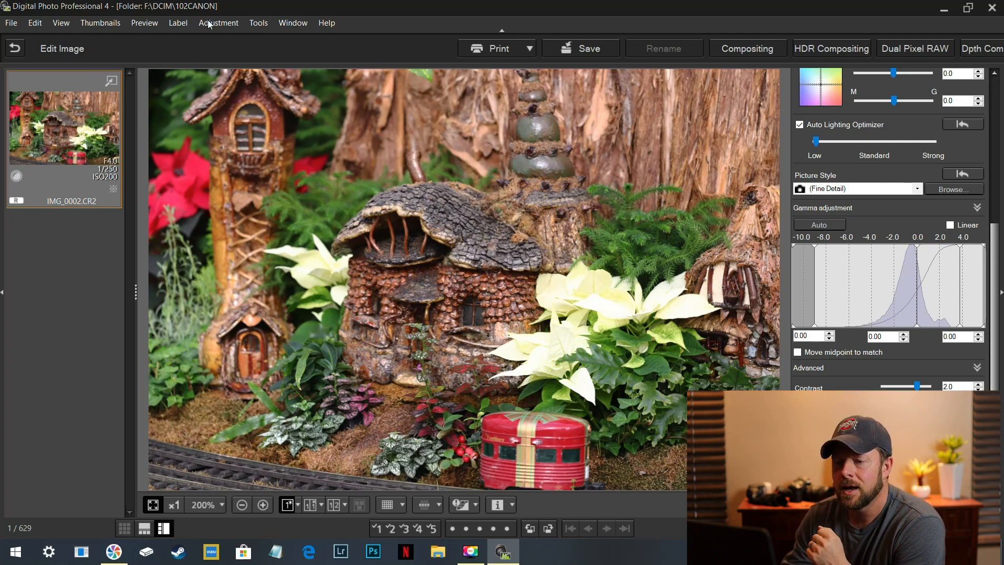
- Open the program's Preferences to view the General settings, including startup folder and default output resolution
click(257, 24)
mouse_move(226, 27)
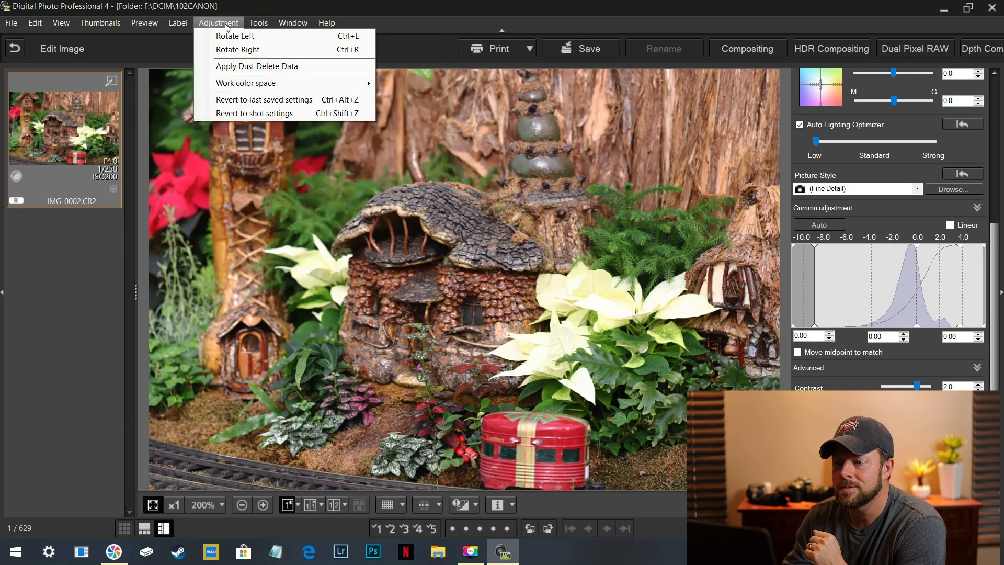
mouse_move(12, 25)
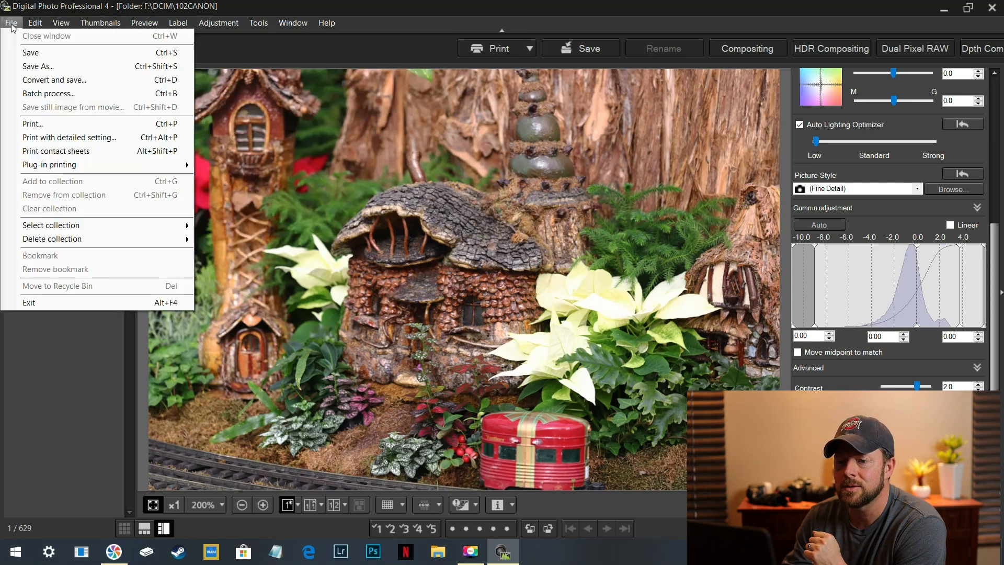
click(12, 24)
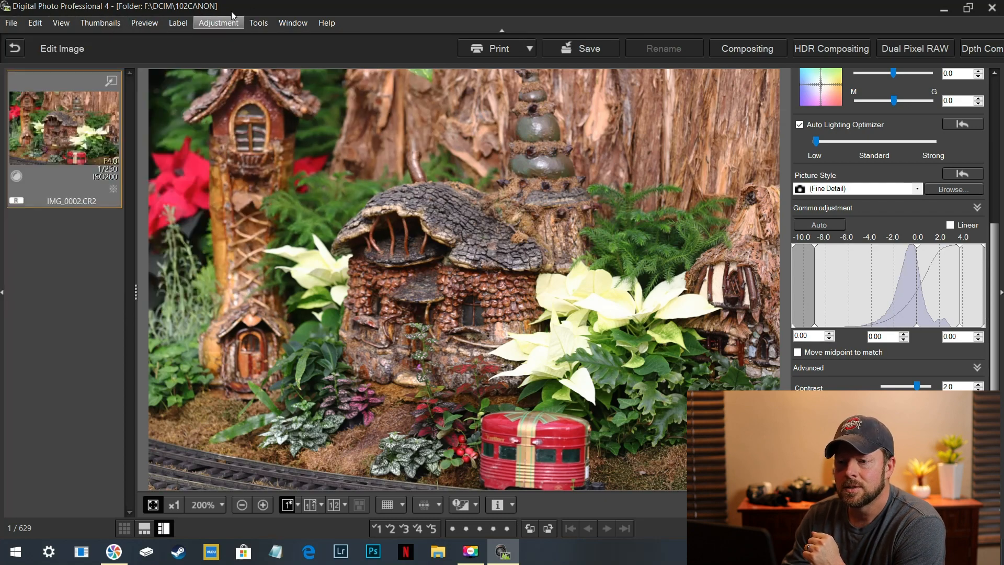
click(327, 22)
mouse_move(286, 25)
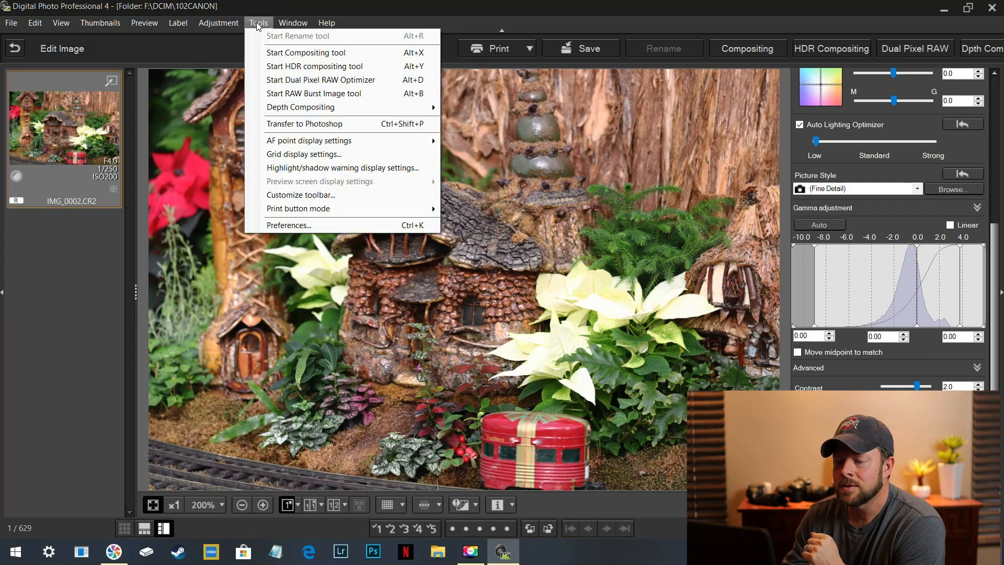
click(289, 226)
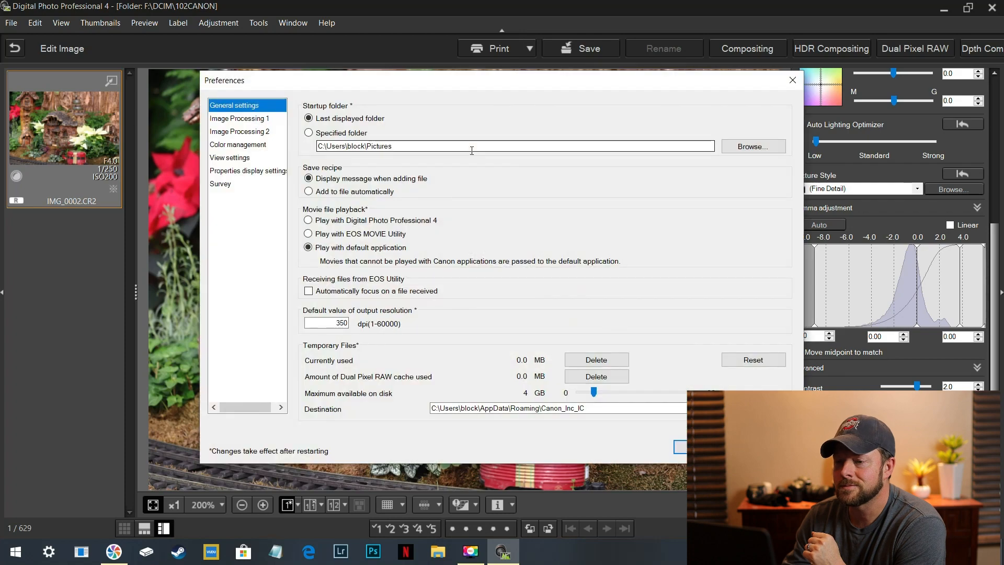
- Look through the Image Processing and Color management preferences, and return to the Image Processing 1 settings
click(245, 120)
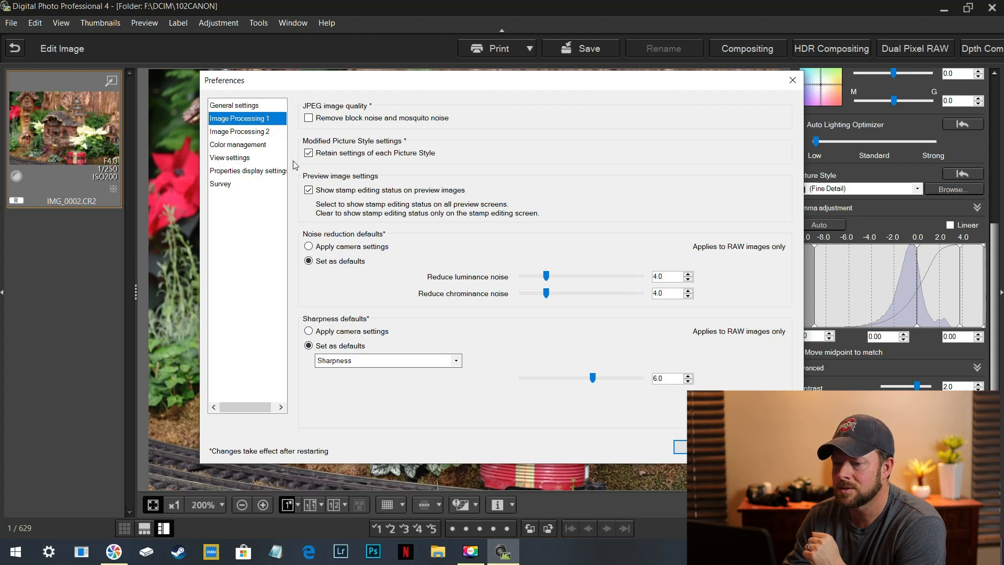
click(239, 146)
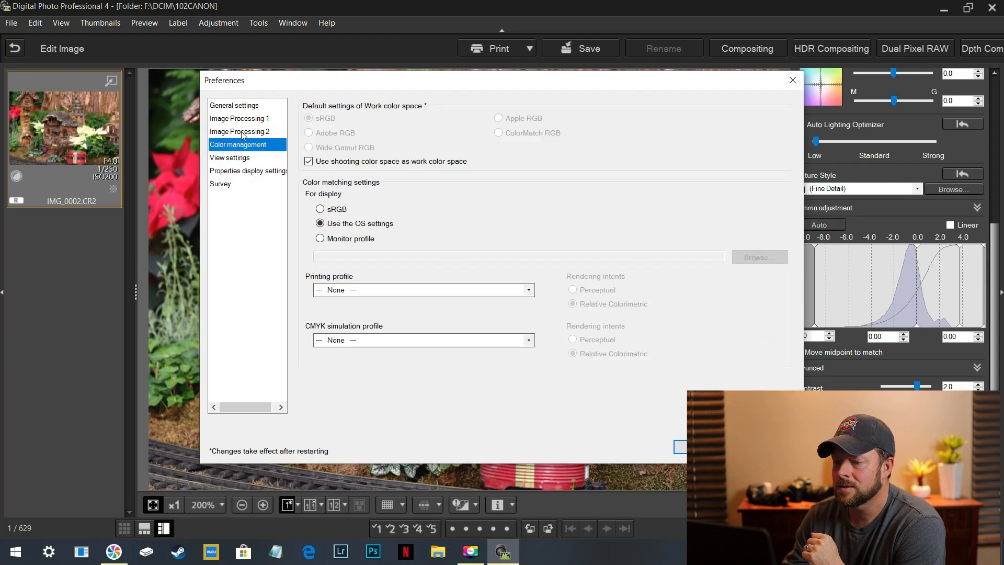
click(241, 132)
click(244, 119)
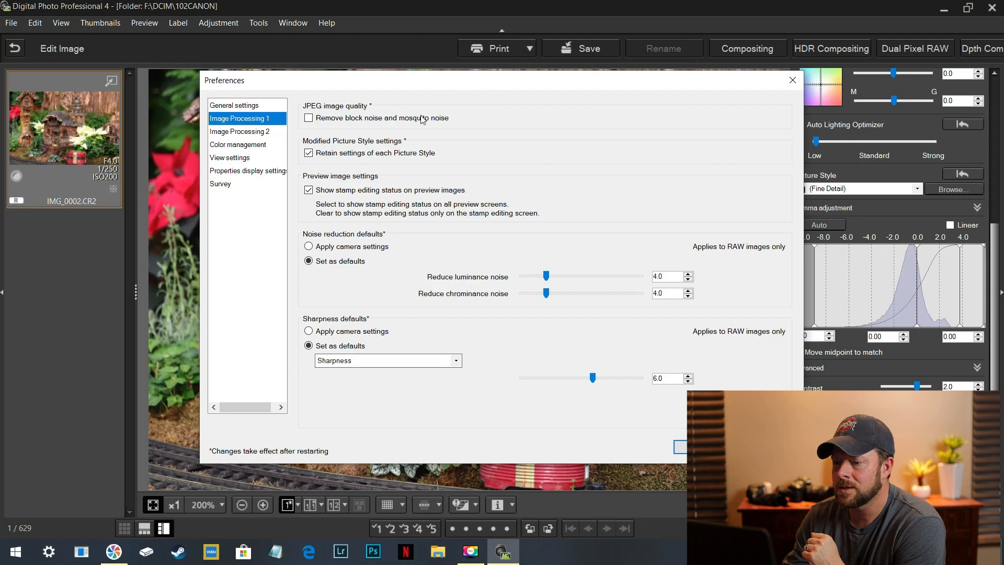